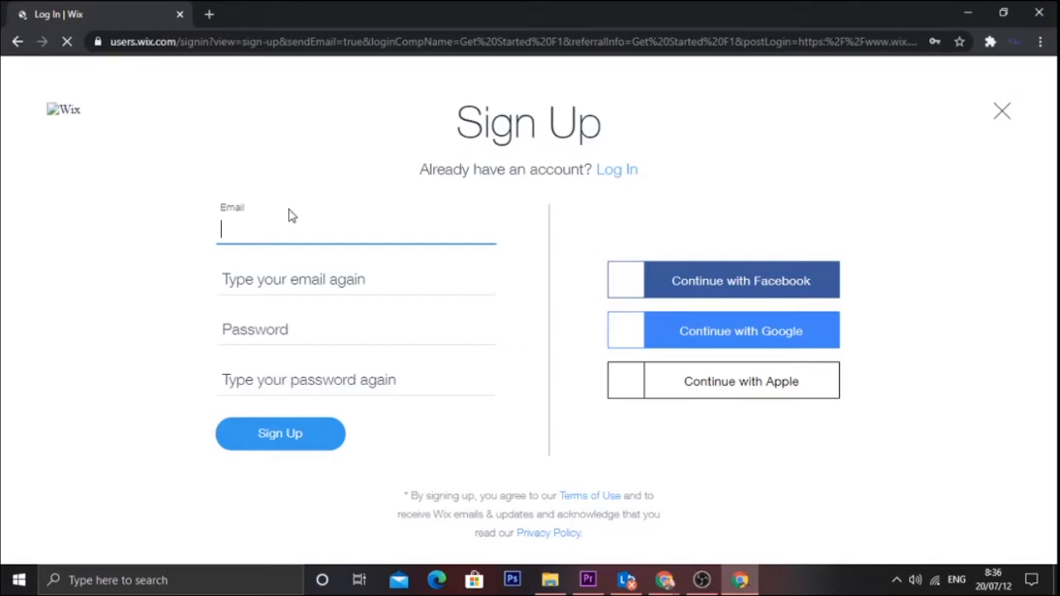
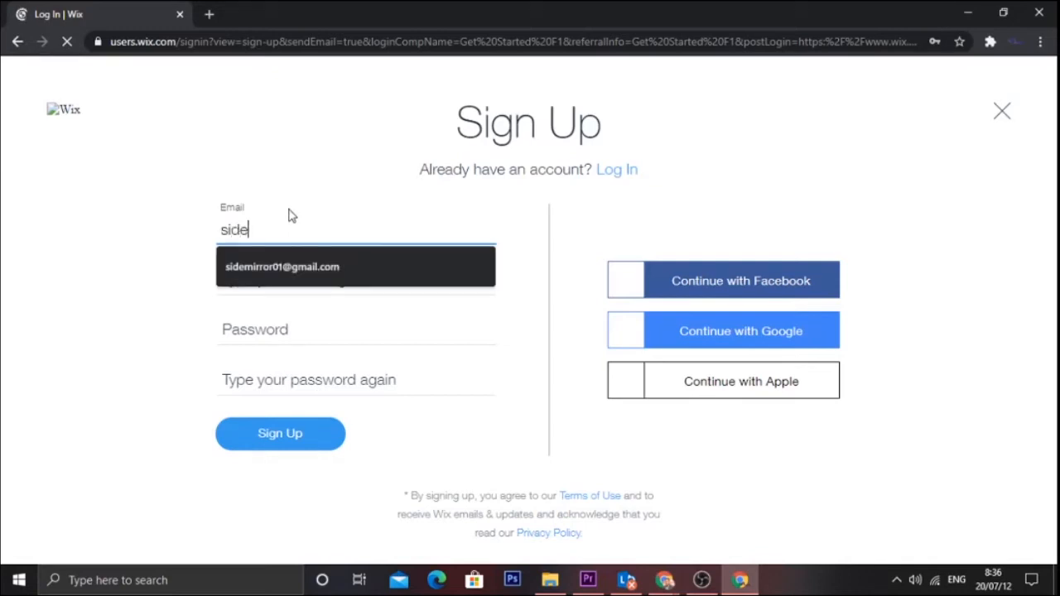
- Enter the account e-mail address from the saved autofill suggestion to finish sign-up
click(385, 277)
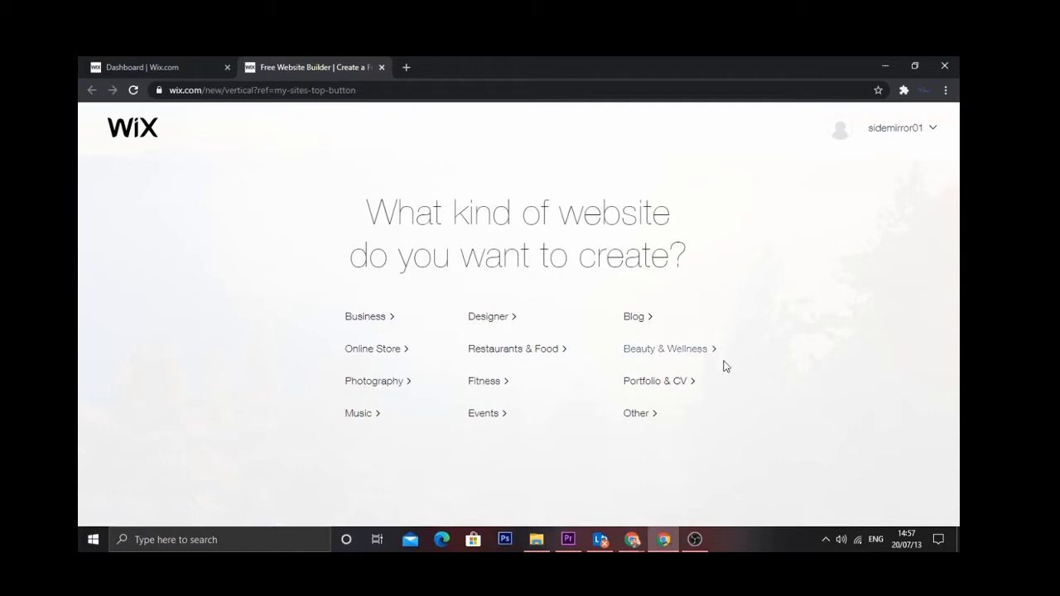
- Choose Other as the kind of website to create
click(643, 416)
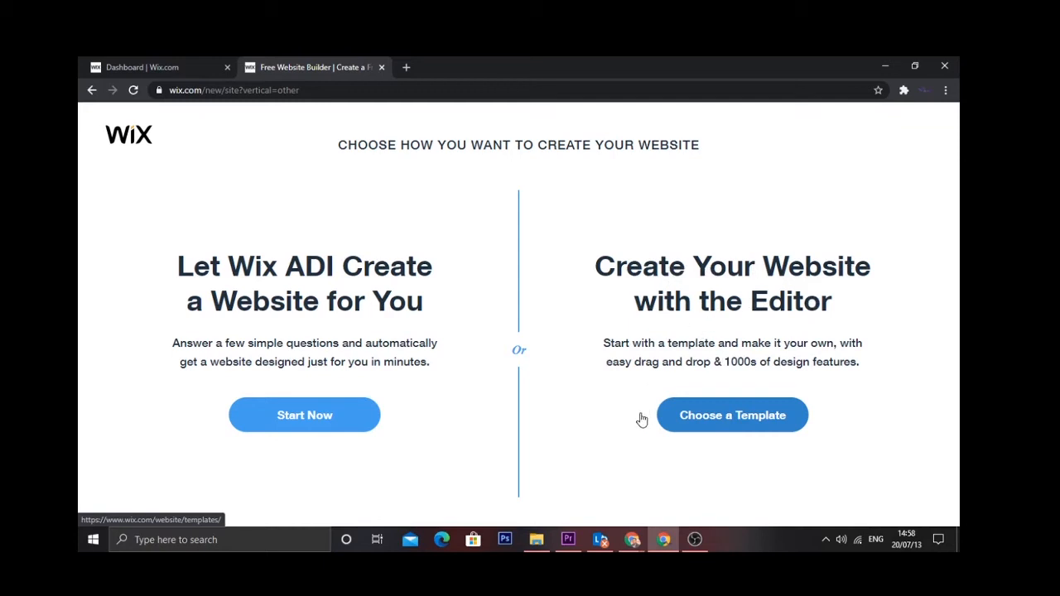
- Build with the Editor from a template and browse the template gallery
click(703, 430)
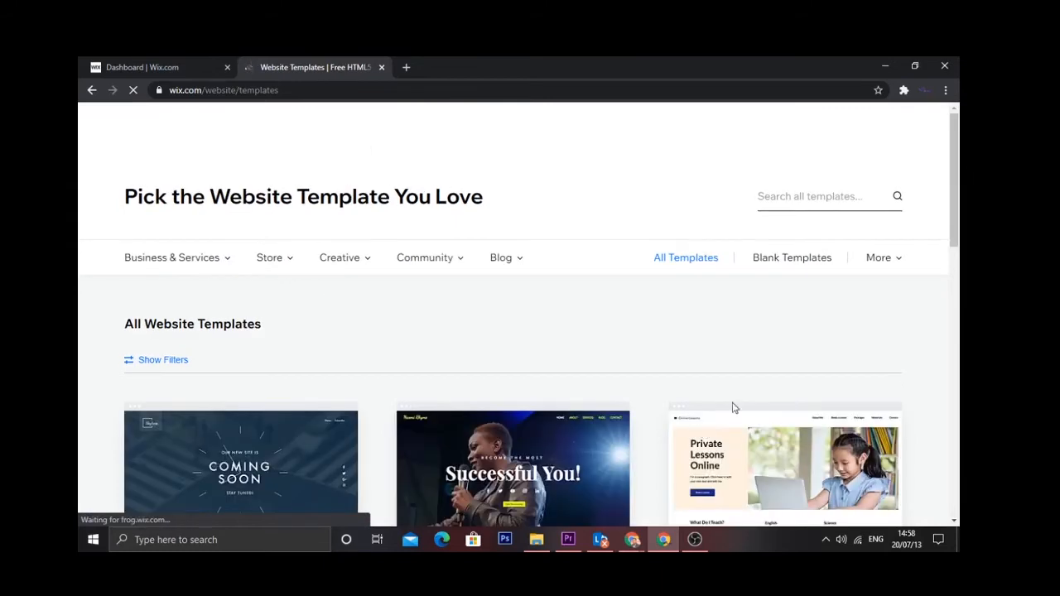
drag(960, 180, 957, 213)
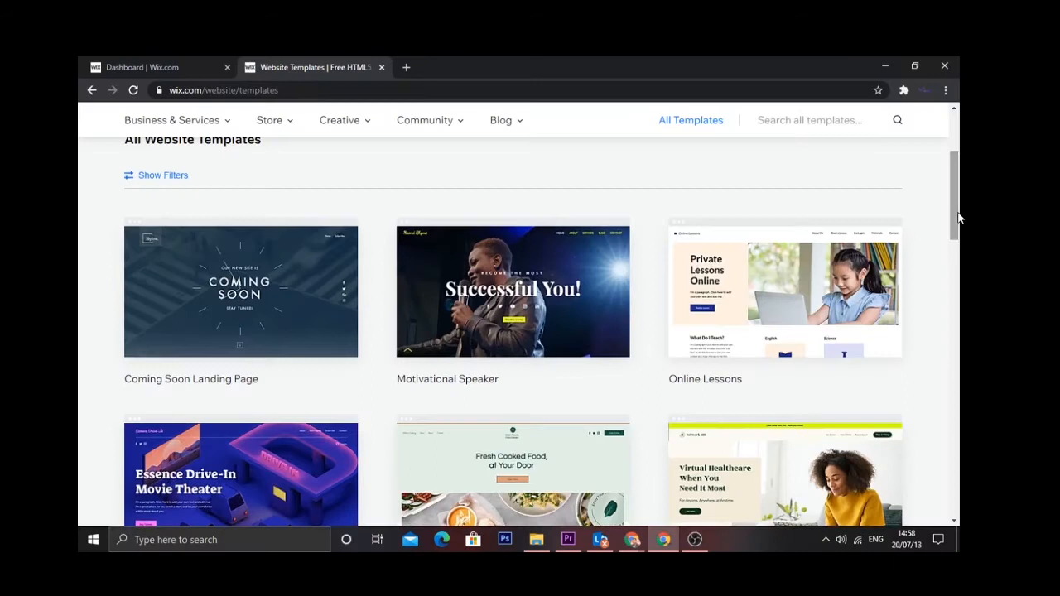
drag(957, 218, 932, 126)
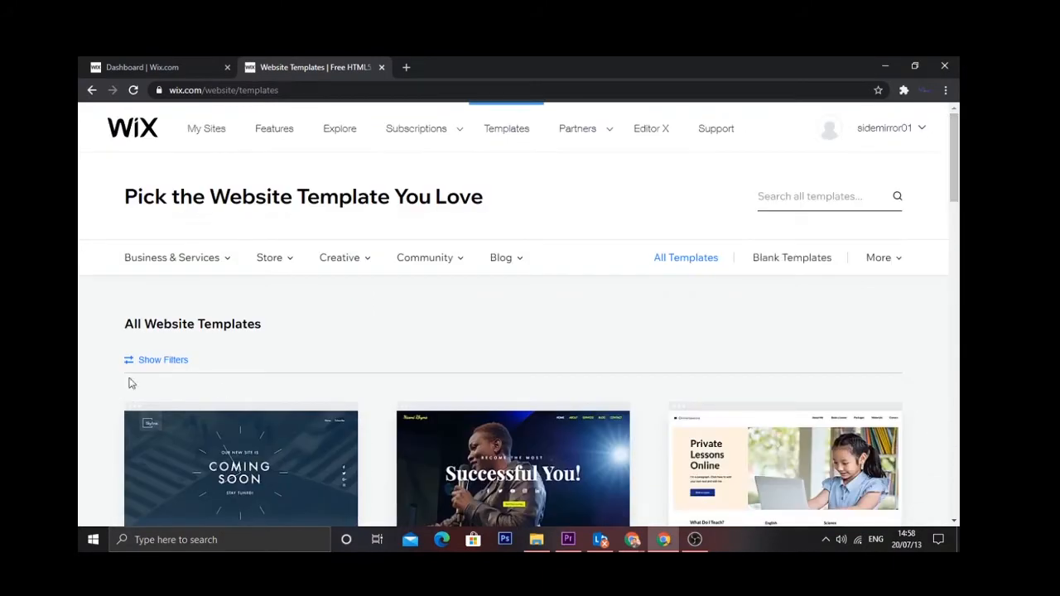
mouse_move(229, 264)
- Filter to Blank templates, preview Start from Scratch, then open it for editing
click(806, 264)
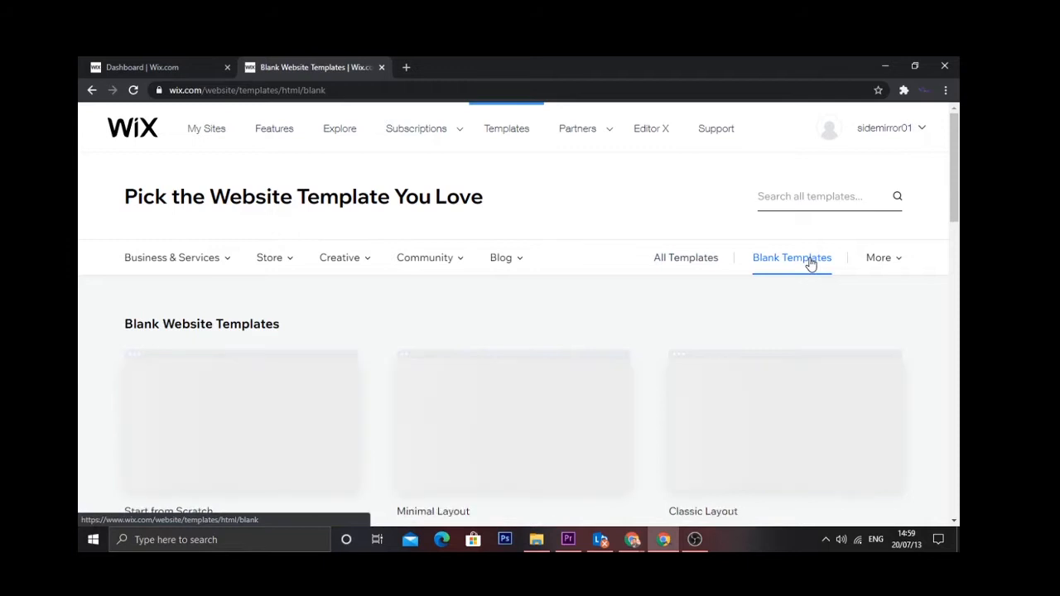
drag(956, 181, 956, 208)
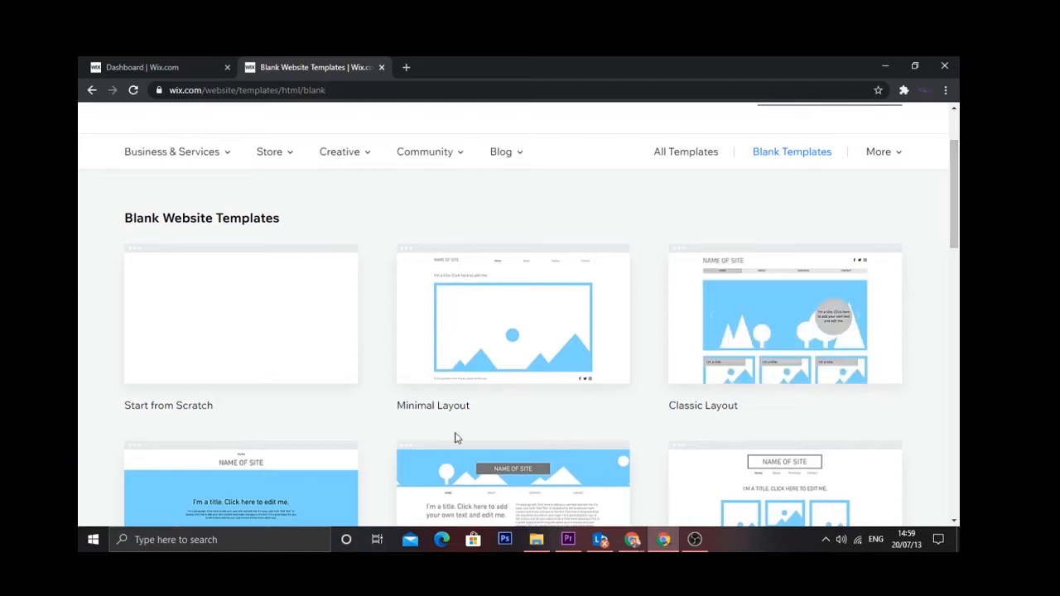
mouse_move(299, 334)
click(239, 339)
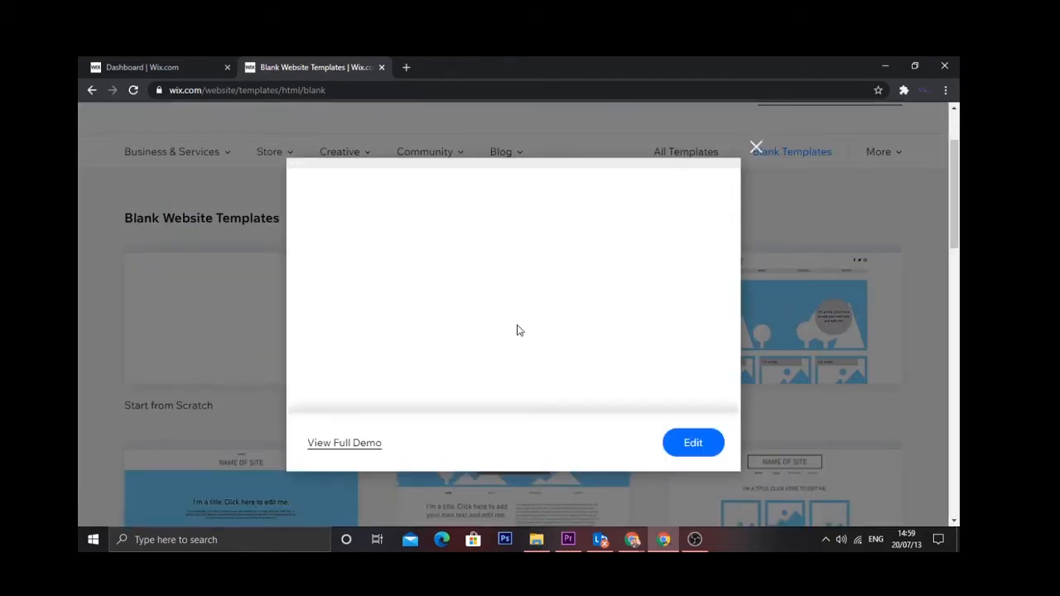
click(757, 147)
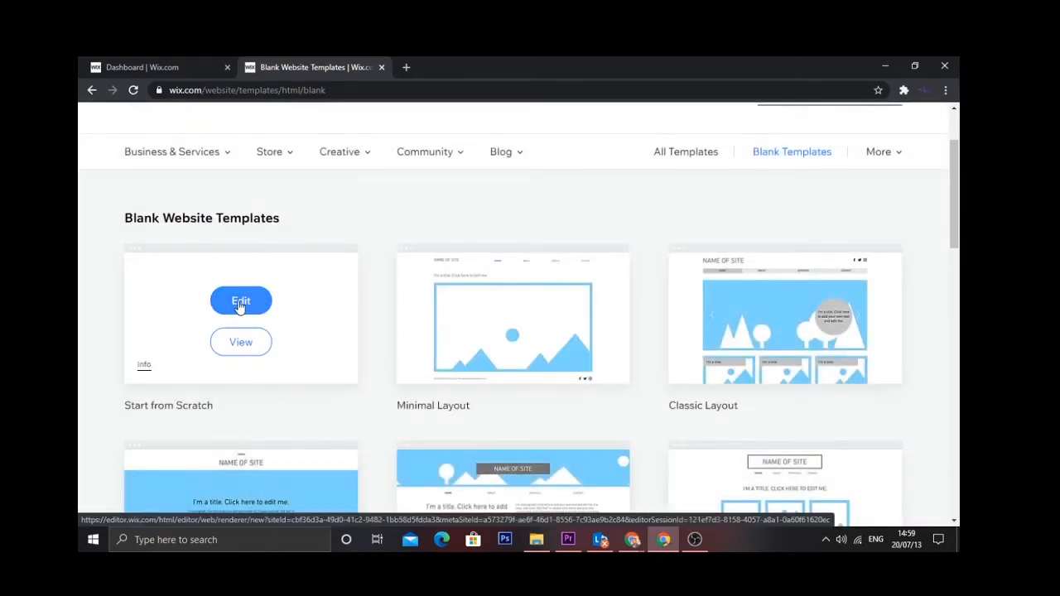
click(239, 303)
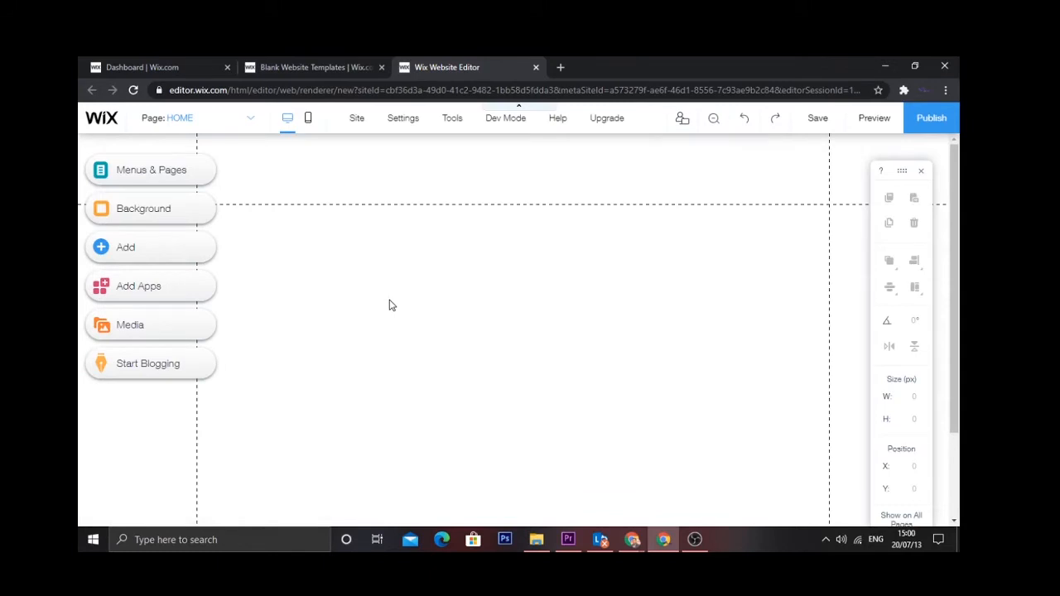
- Try the mobile layout of the empty HOME page, then return to desktop editing
mouse_move(958, 180)
mouse_down()
mouse_move(959, 217)
mouse_move(957, 165)
mouse_up()
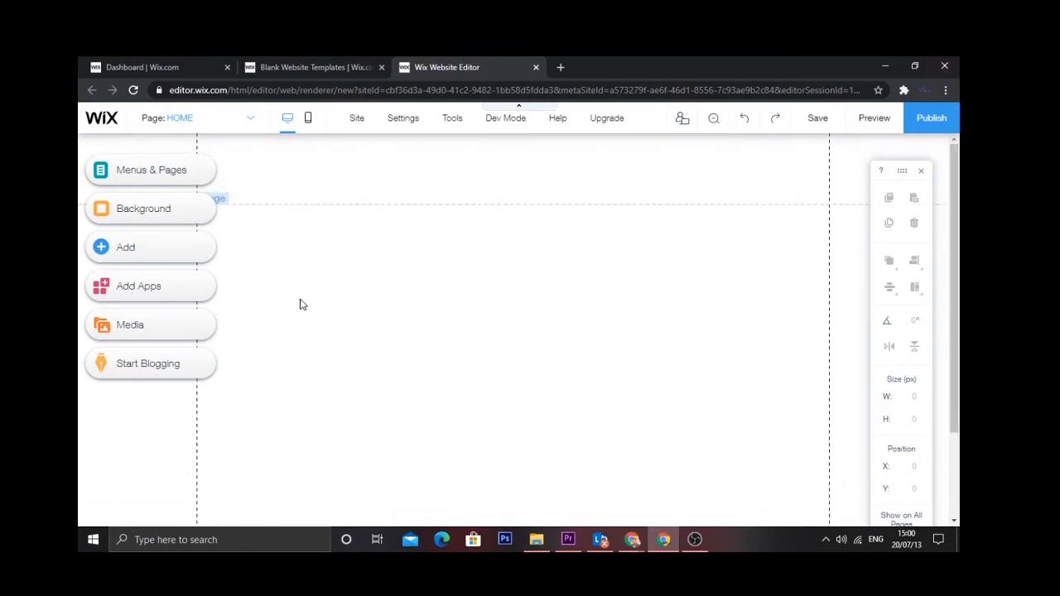
click(307, 121)
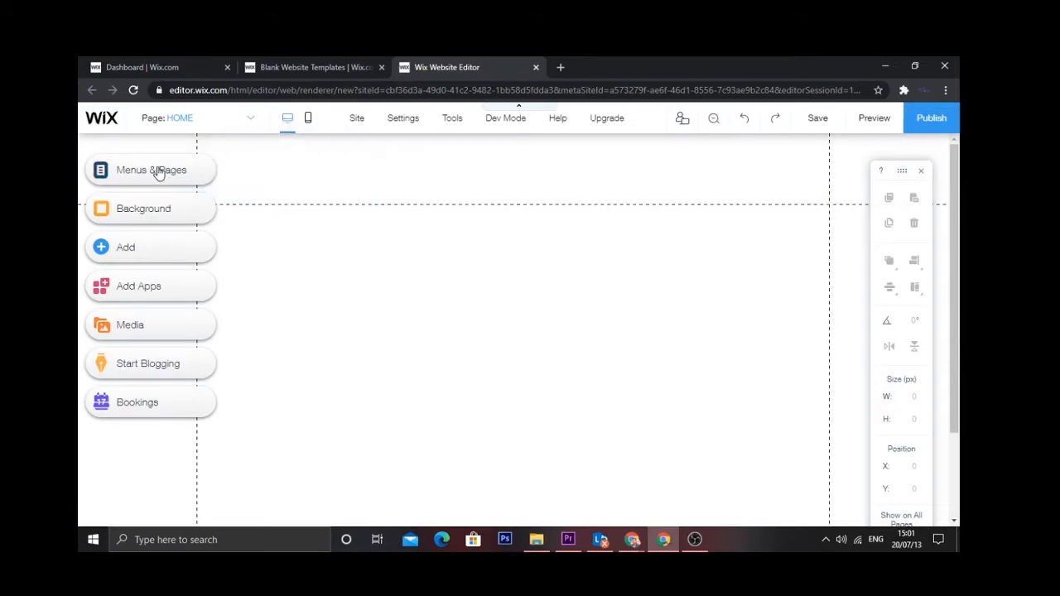
- Browse the Image, Button, Interactive and Strip categories in the Add elements panel
click(97, 250)
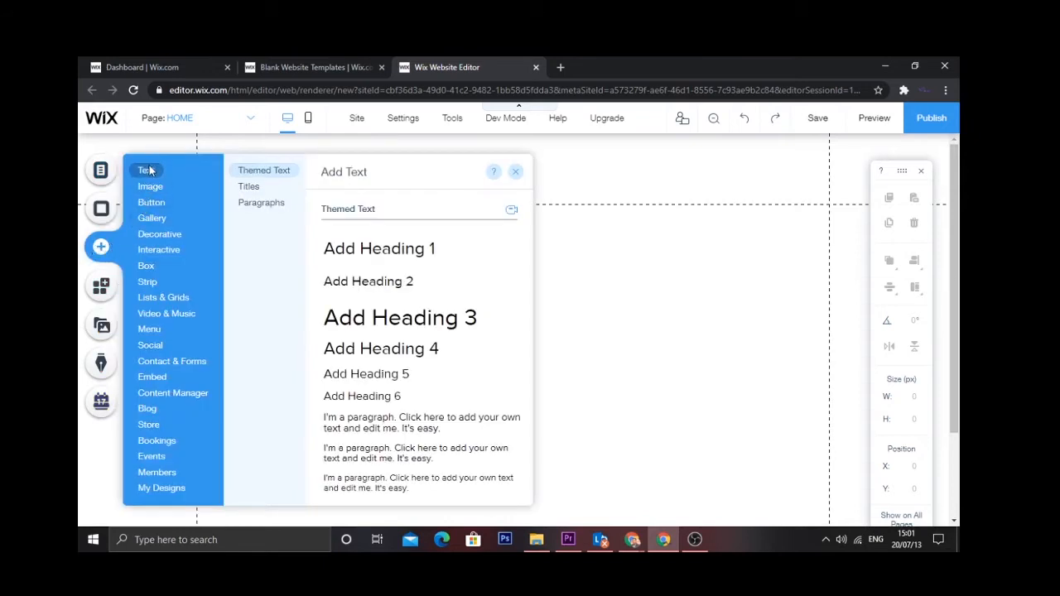
mouse_move(162, 190)
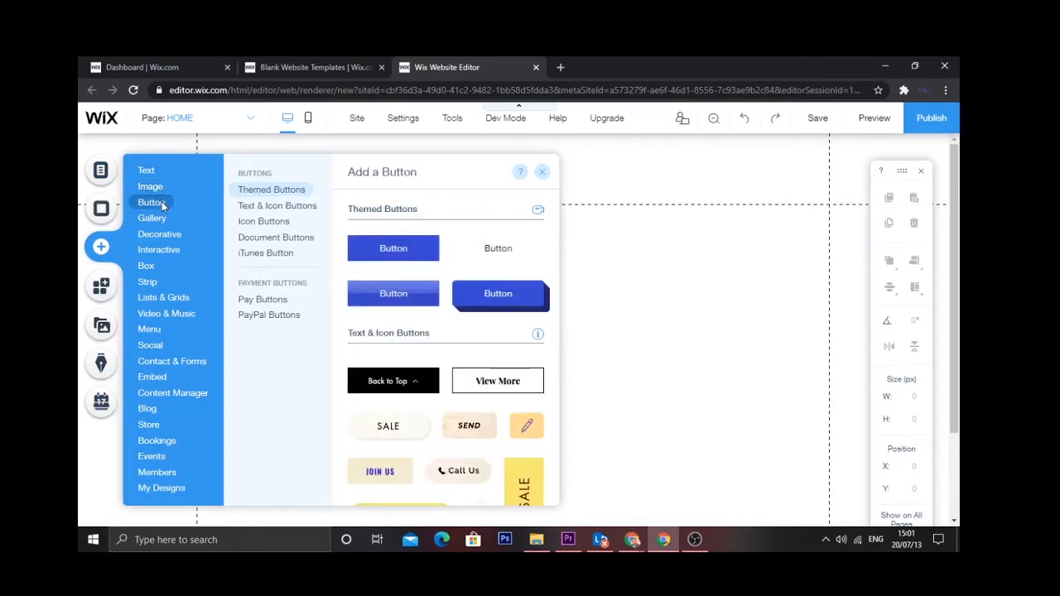
mouse_move(162, 233)
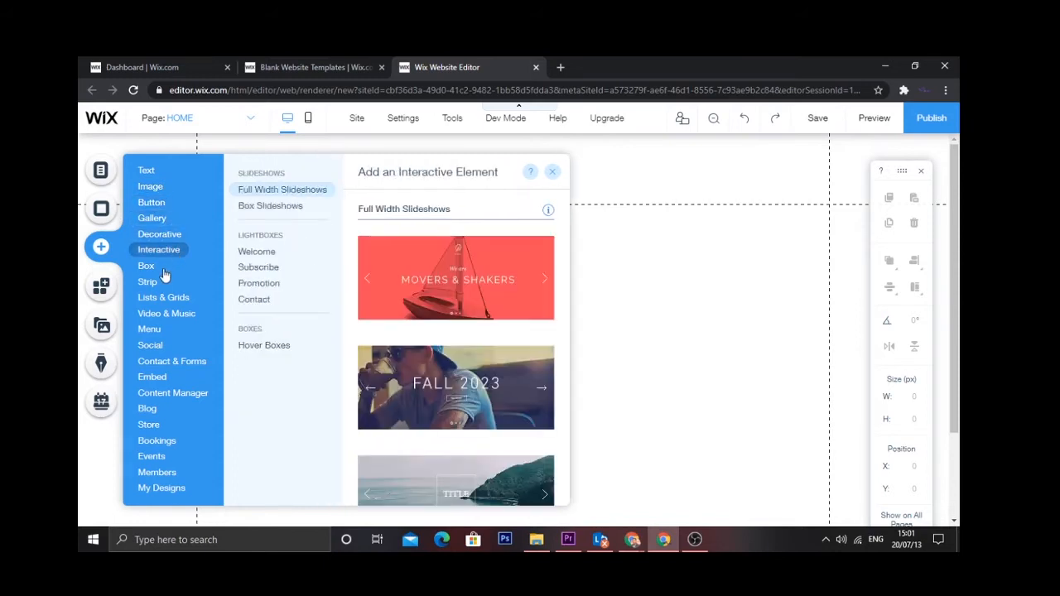
mouse_move(160, 288)
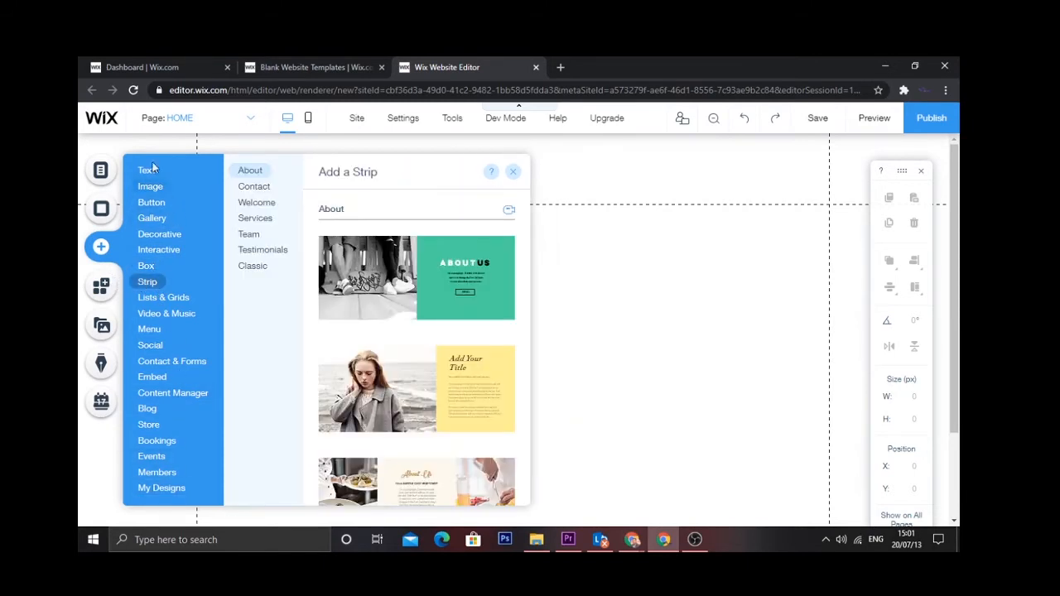
mouse_move(150, 169)
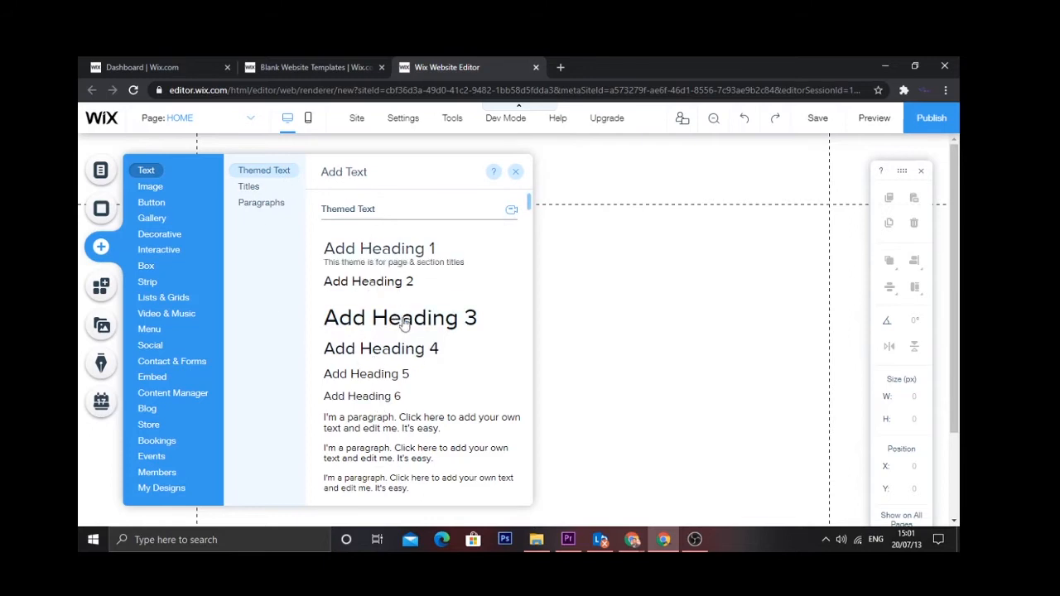
- Place the outlined TITLE text style on the HOME page just below the header
click(248, 189)
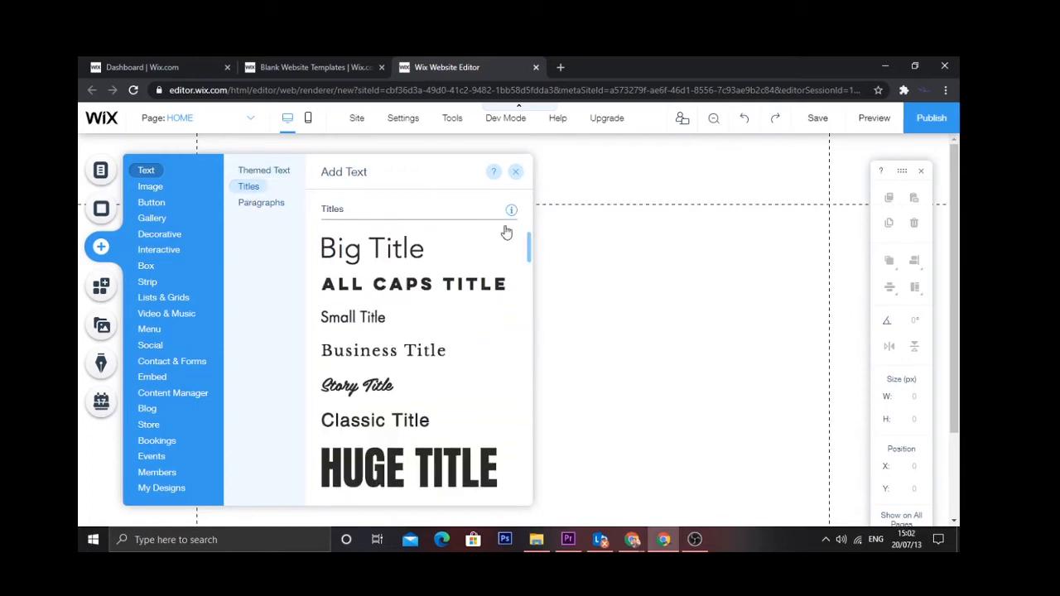
drag(529, 244, 519, 274)
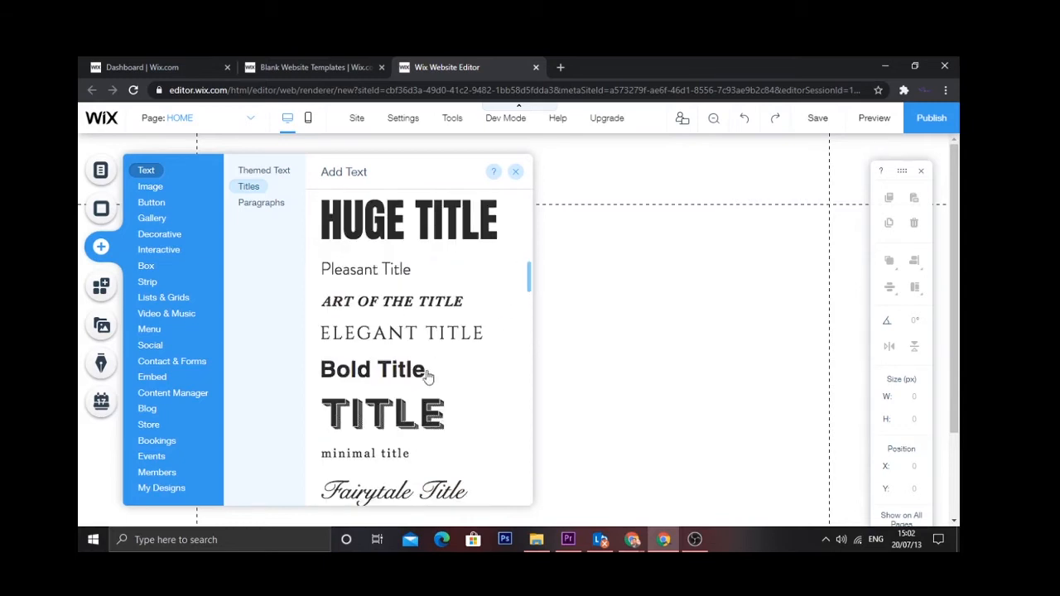
click(269, 206)
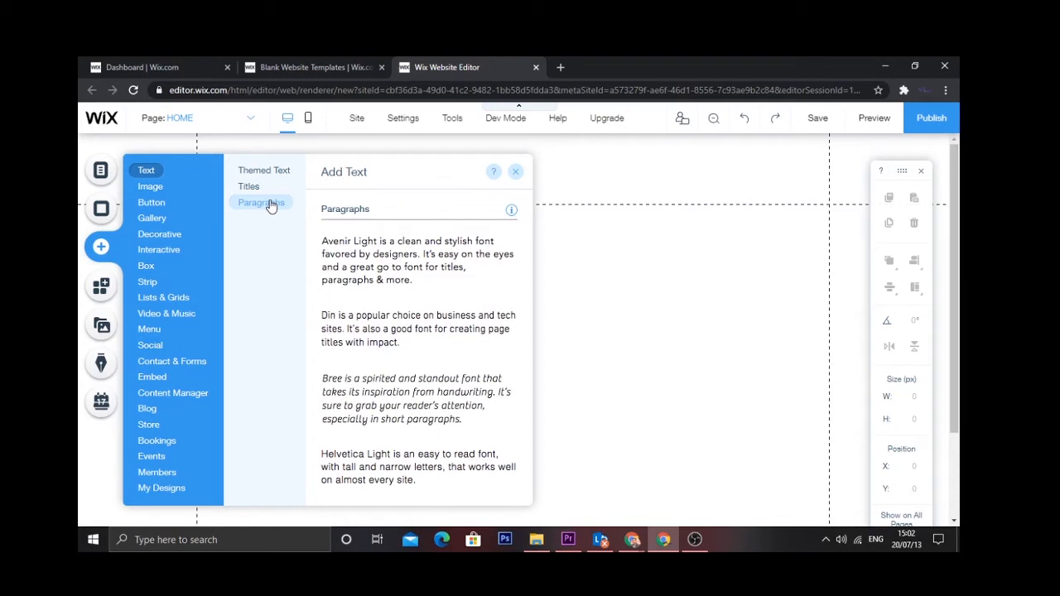
click(248, 186)
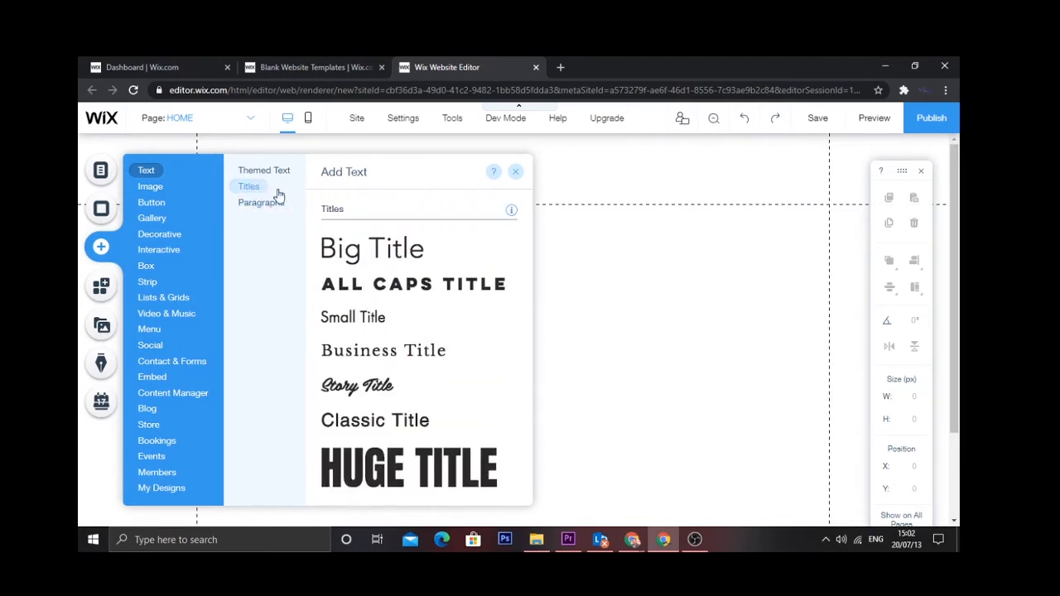
scroll(528, 252, down, 1)
scroll(528, 257, down, 6)
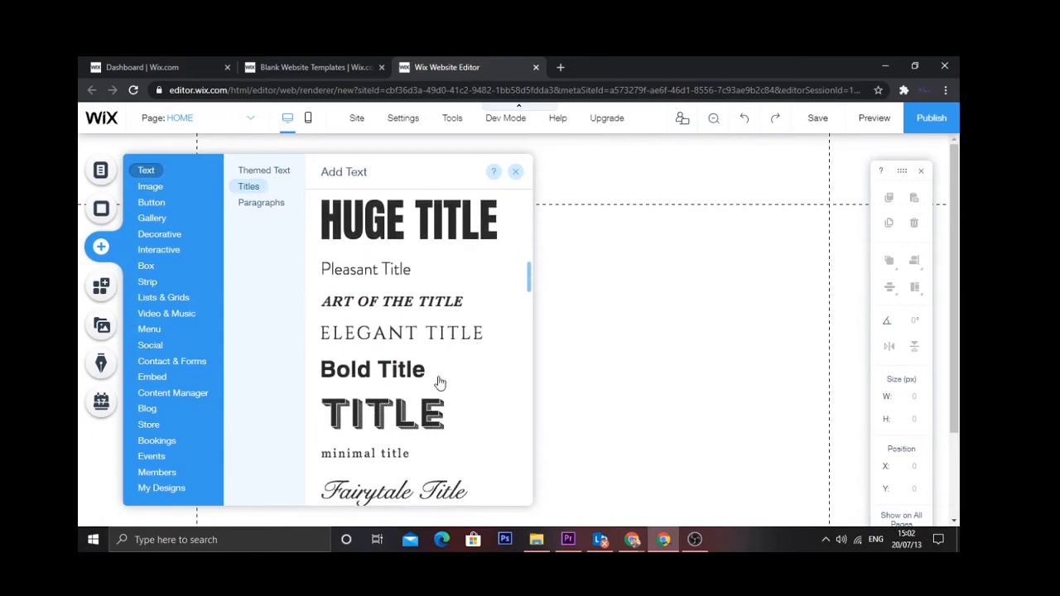
drag(396, 426, 510, 252)
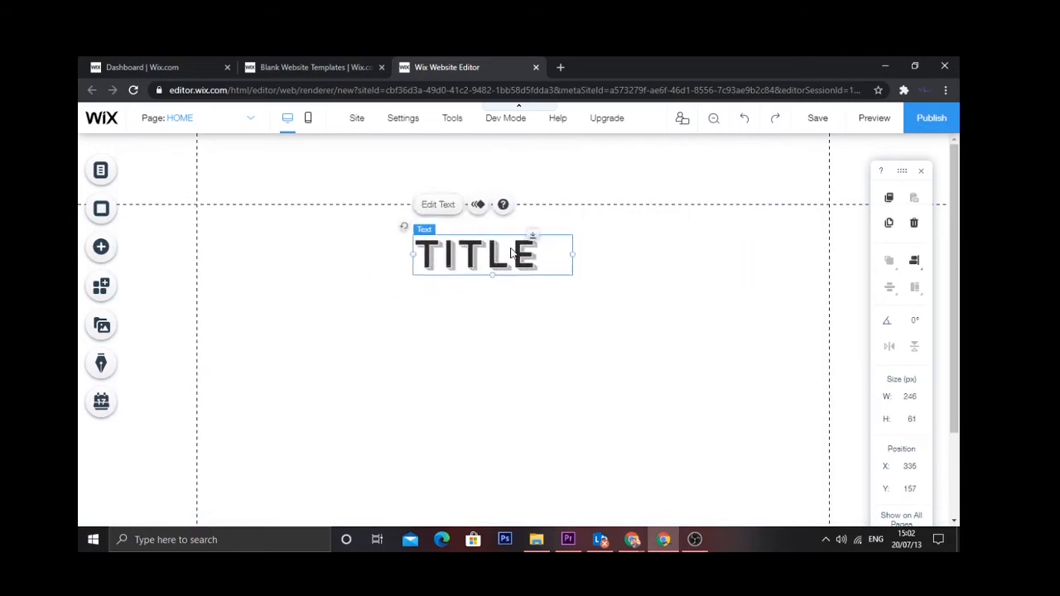
- Replace the TITLE wording with the heading text 'TEST'
click(437, 206)
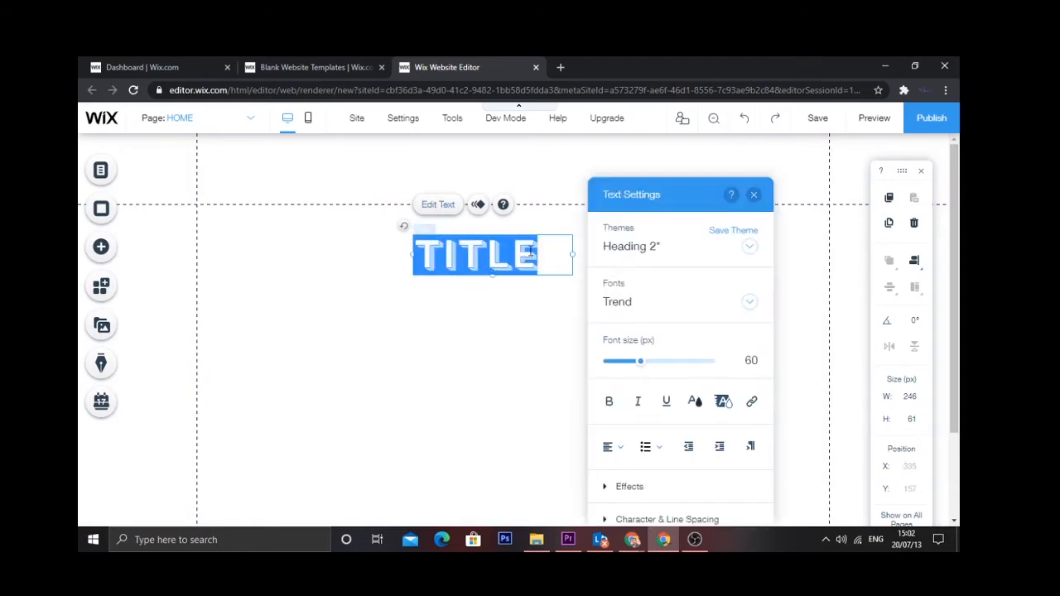
key(BackSpace)
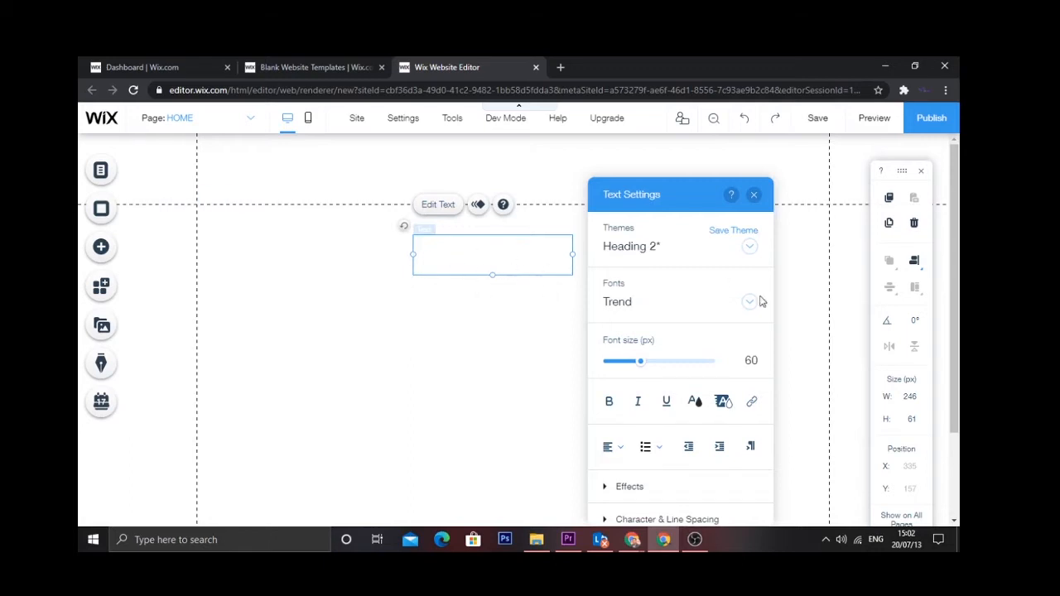
click(694, 402)
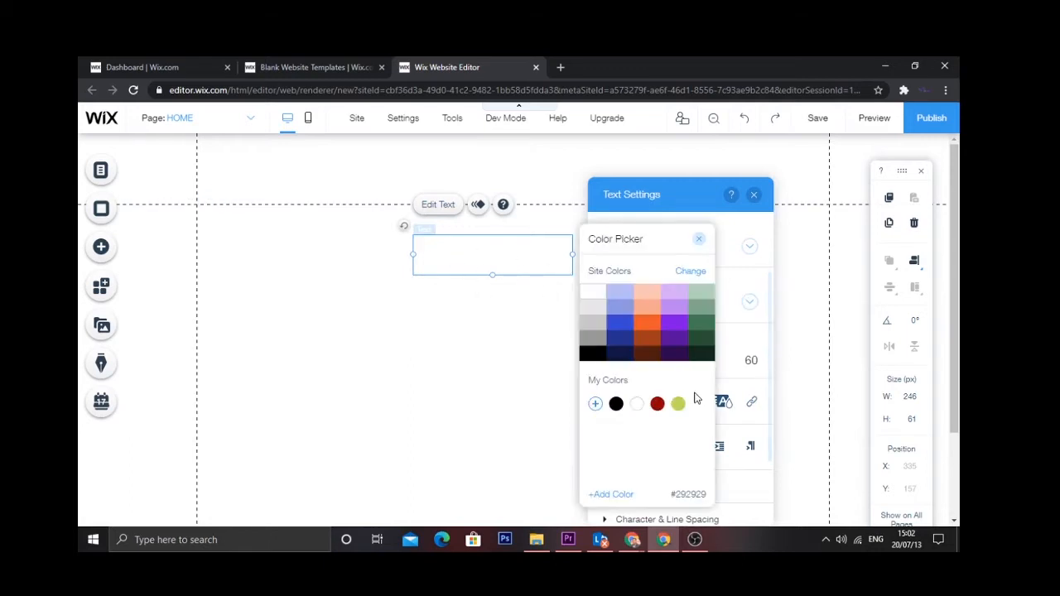
click(743, 387)
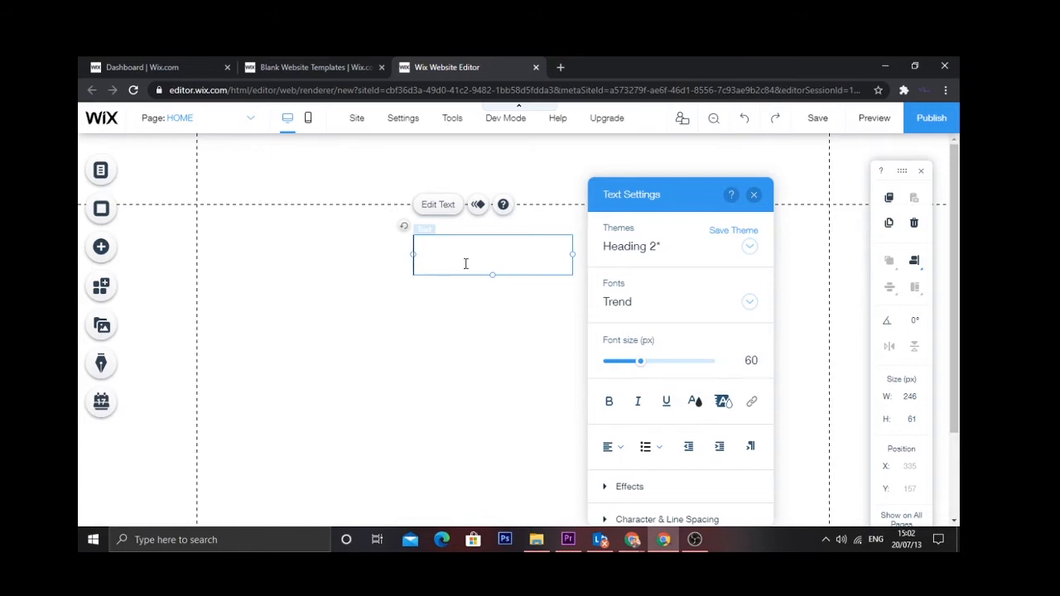
text(TE)
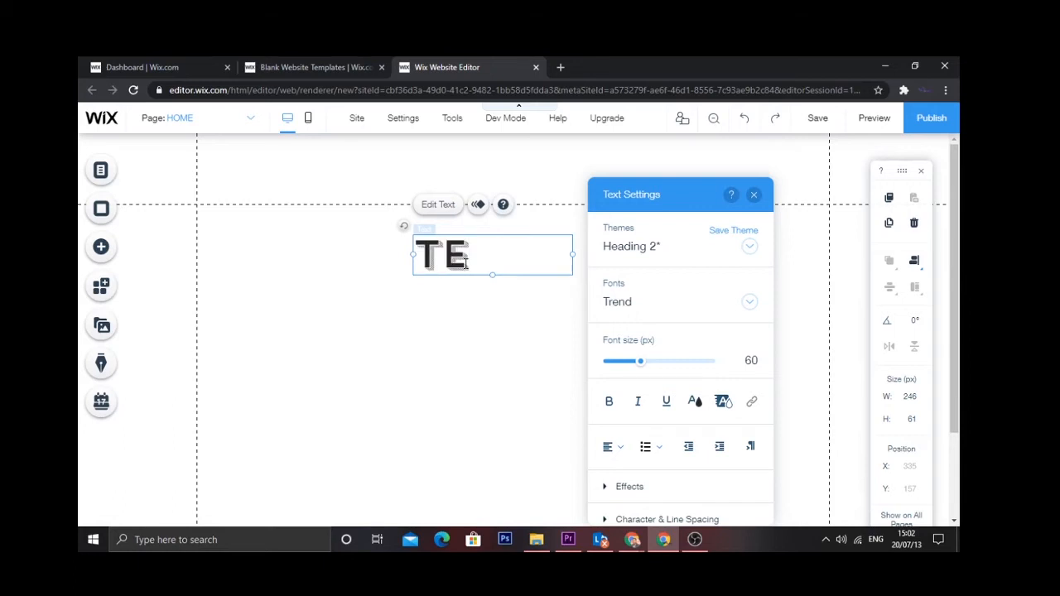
text(ST WEB)
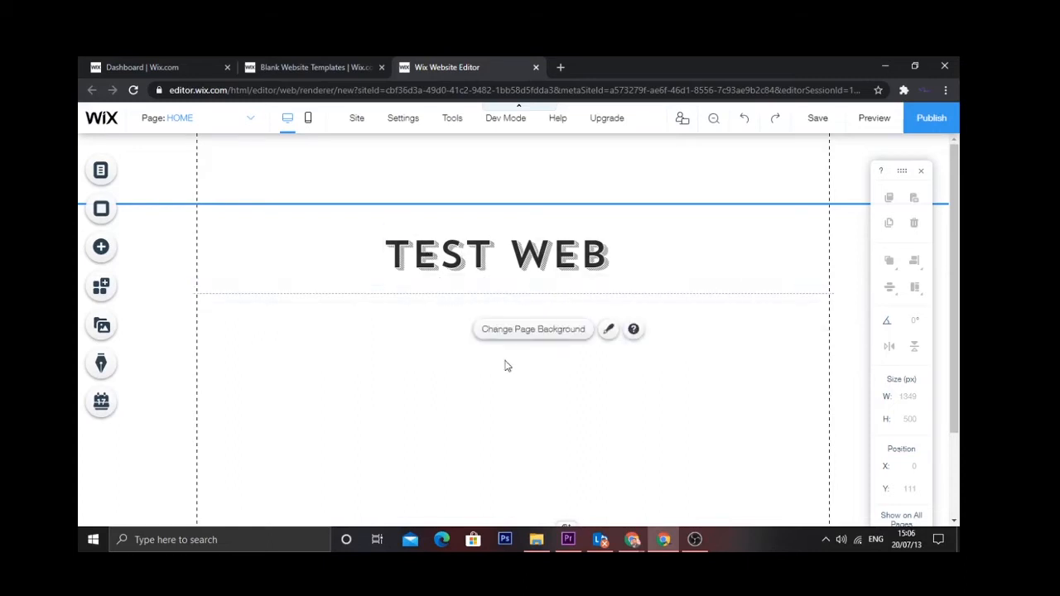
- Add an Avenir Light paragraph at the lower left of the page
click(101, 246)
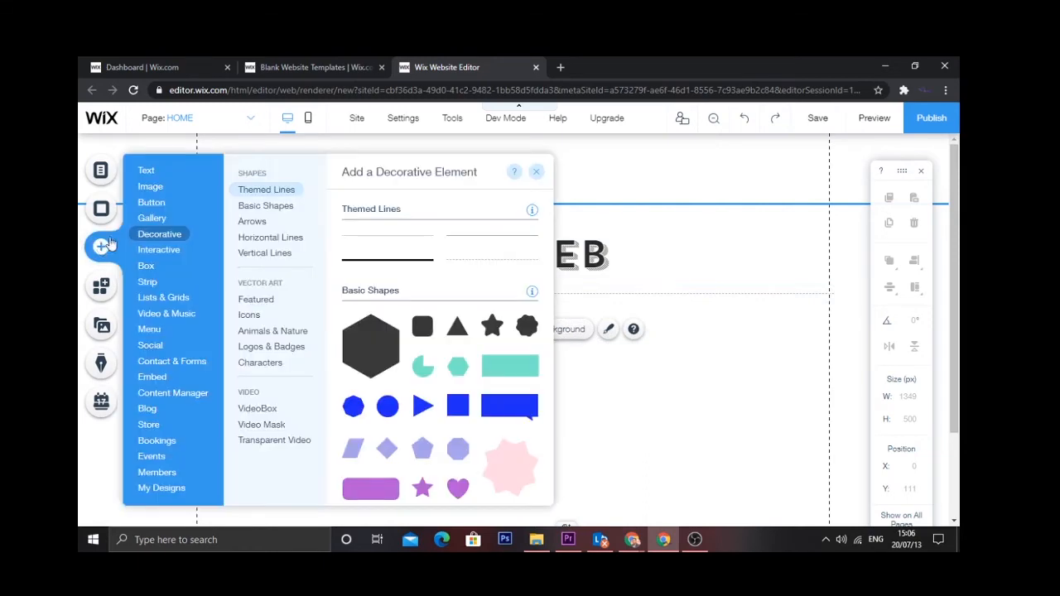
click(149, 171)
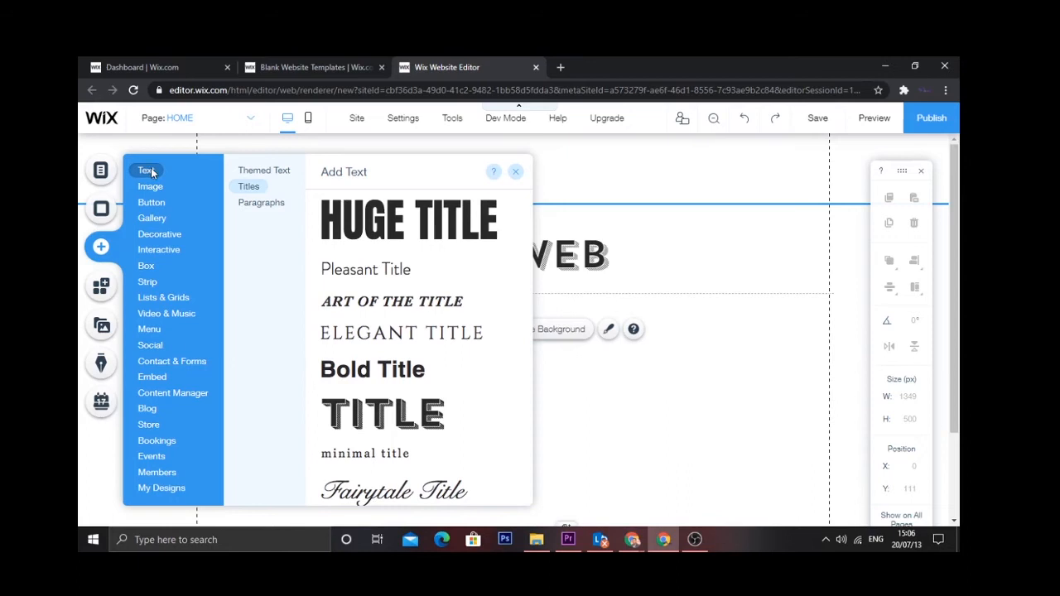
click(263, 202)
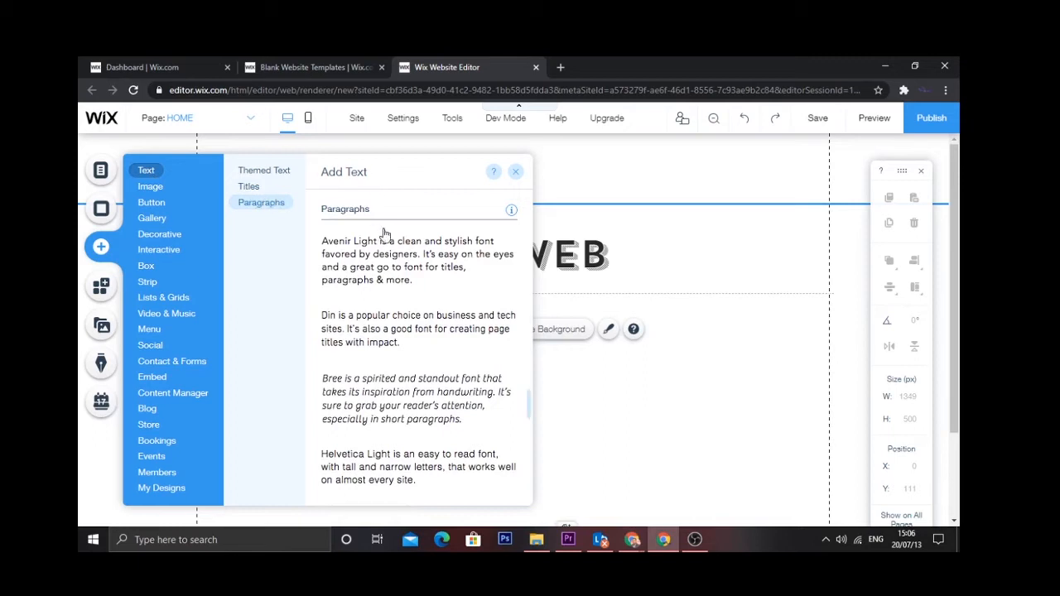
drag(381, 269, 284, 427)
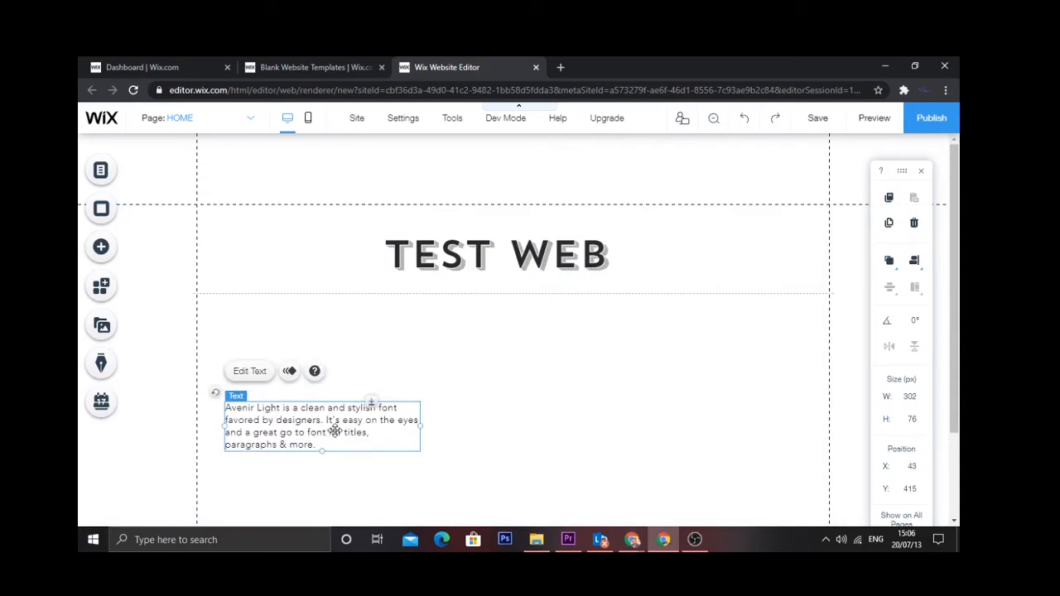
- Add a second Avenir Light paragraph lower on the page, at X 254, Y 504
click(102, 247)
click(150, 188)
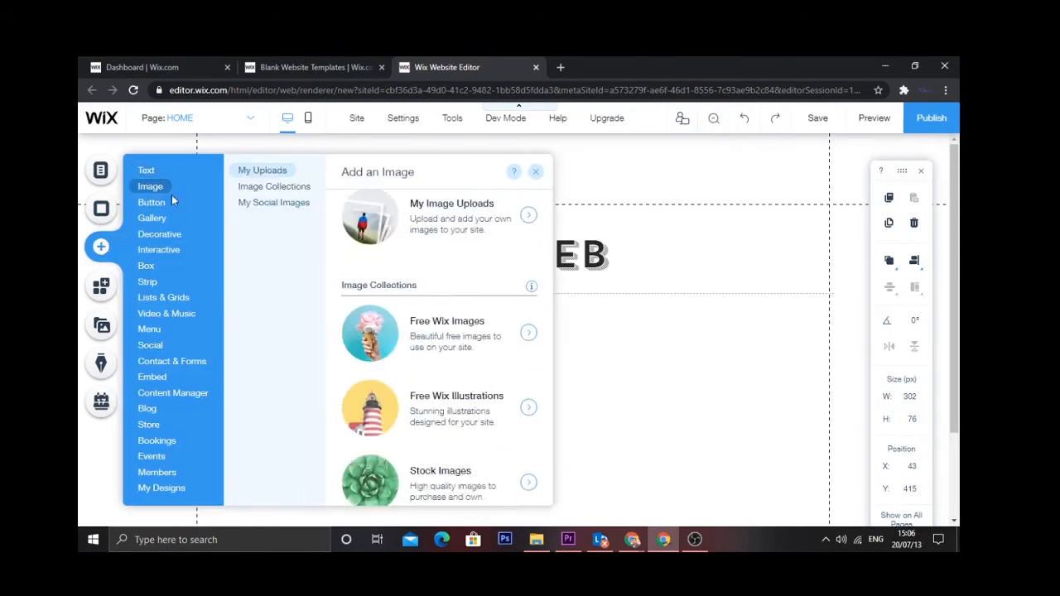
click(255, 187)
click(152, 170)
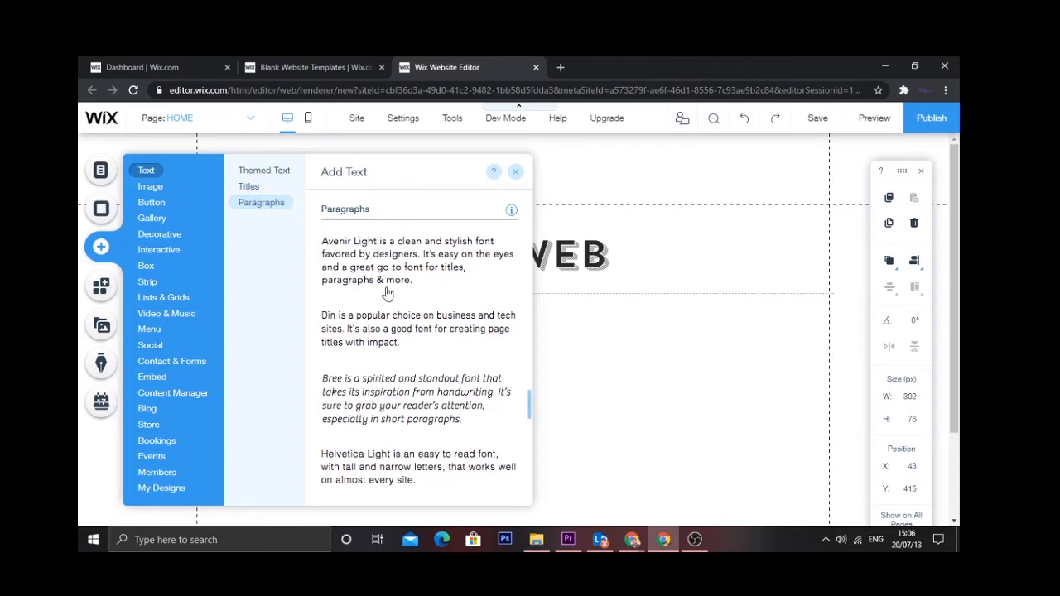
drag(435, 253, 432, 467)
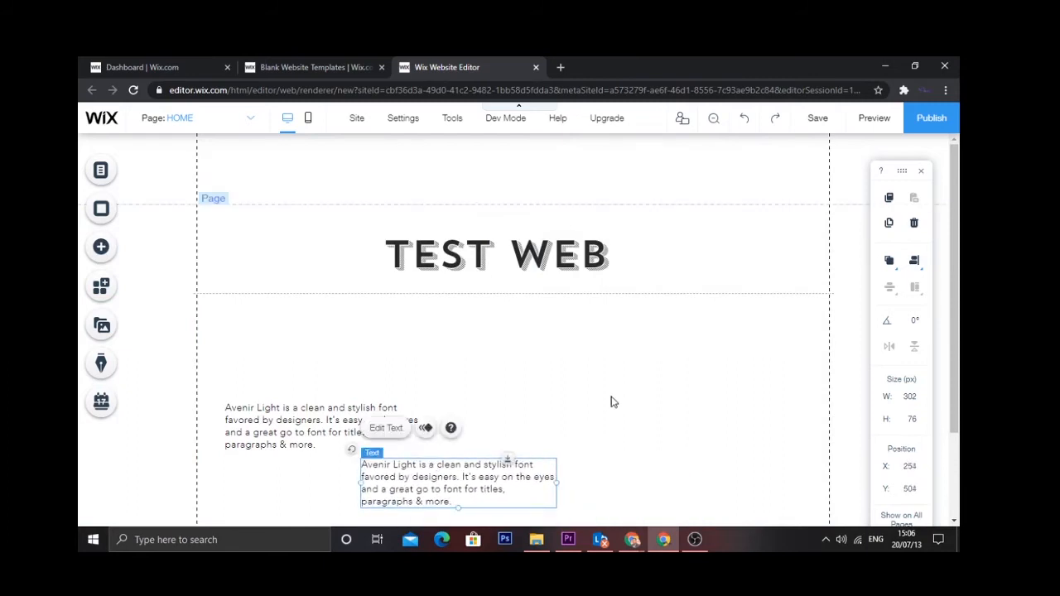
click(612, 401)
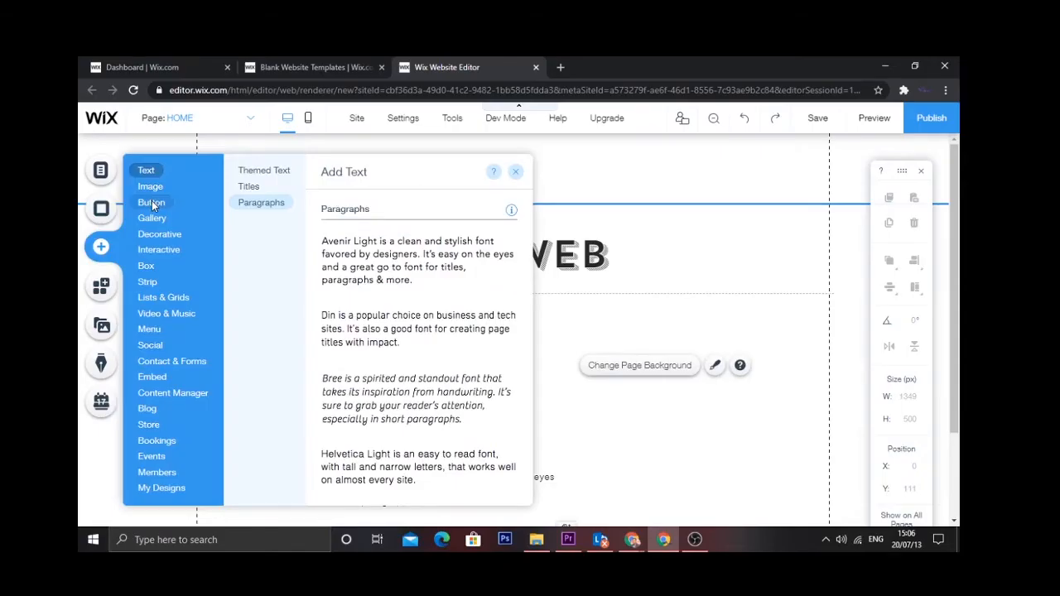
- Place the purple Try Me button right of the heading at X 669, Y 305
click(151, 201)
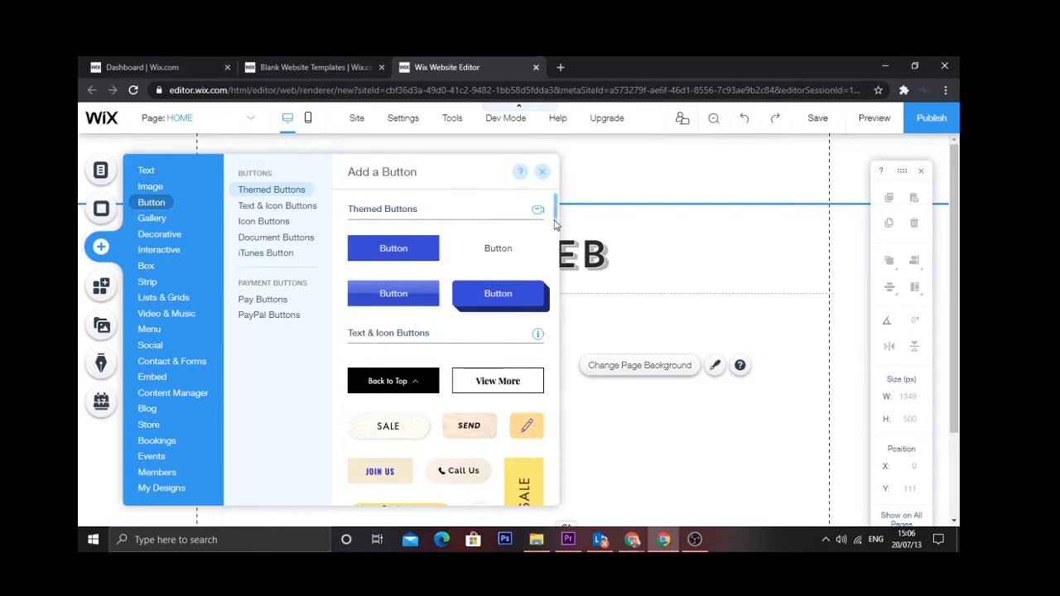
drag(557, 217, 554, 285)
scroll(554, 259, down, 1)
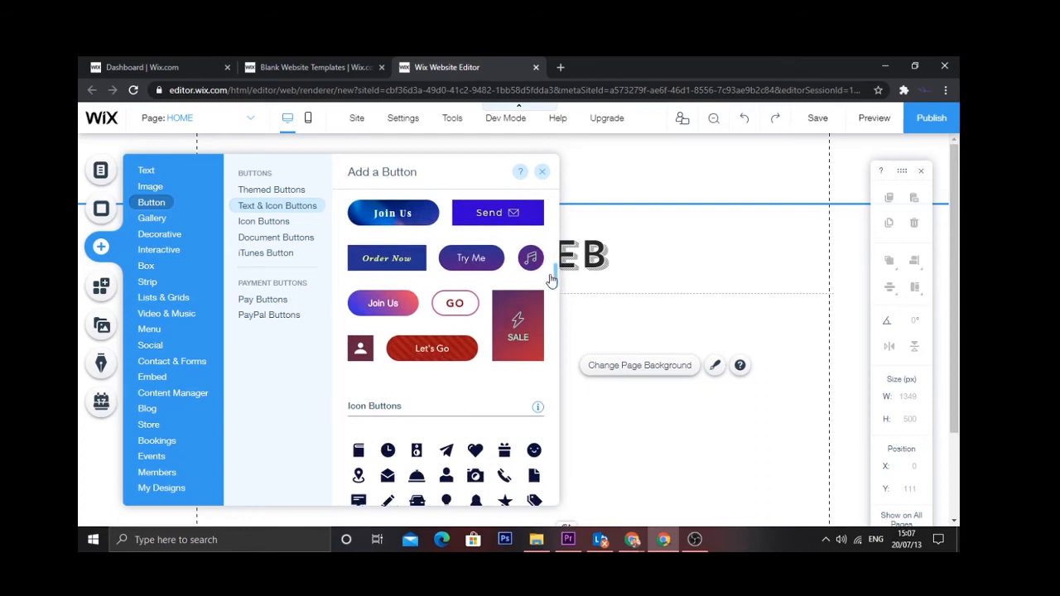
drag(468, 260, 664, 347)
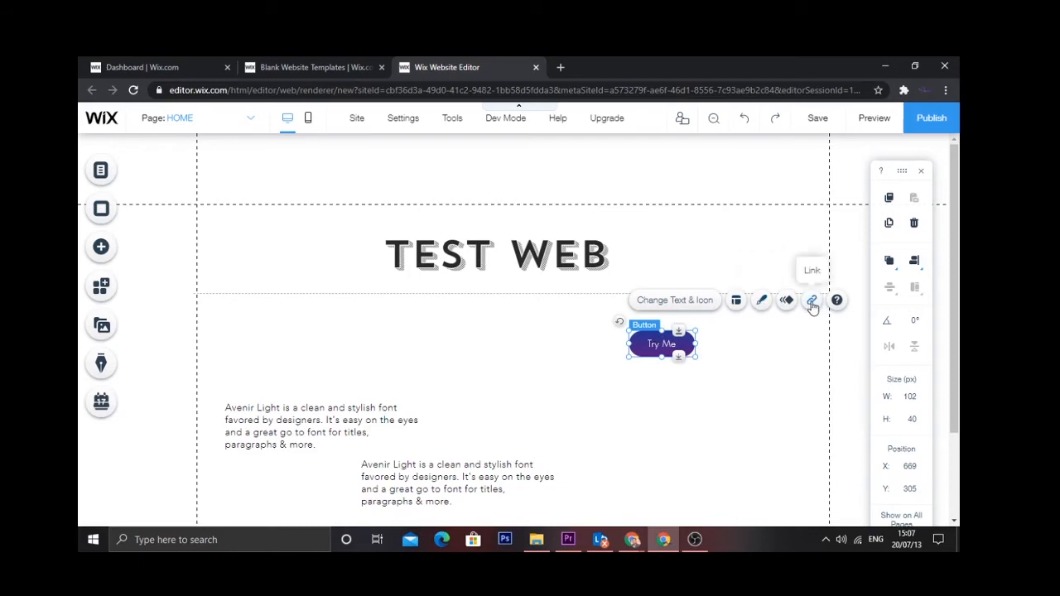
- Set the Try Me button's link type to Web Address, then open a new Chrome tab
click(757, 360)
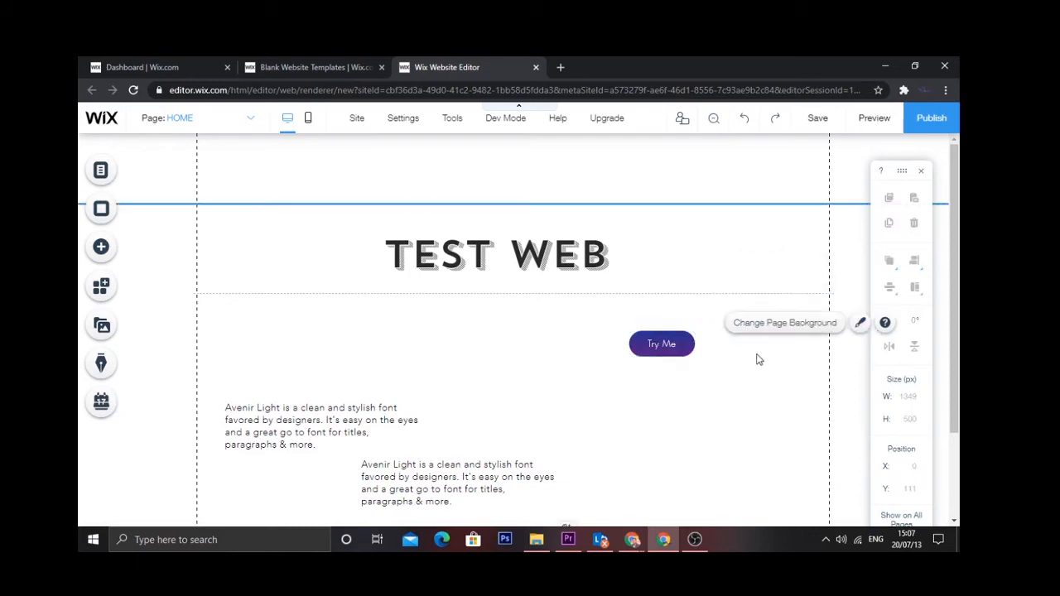
click(657, 344)
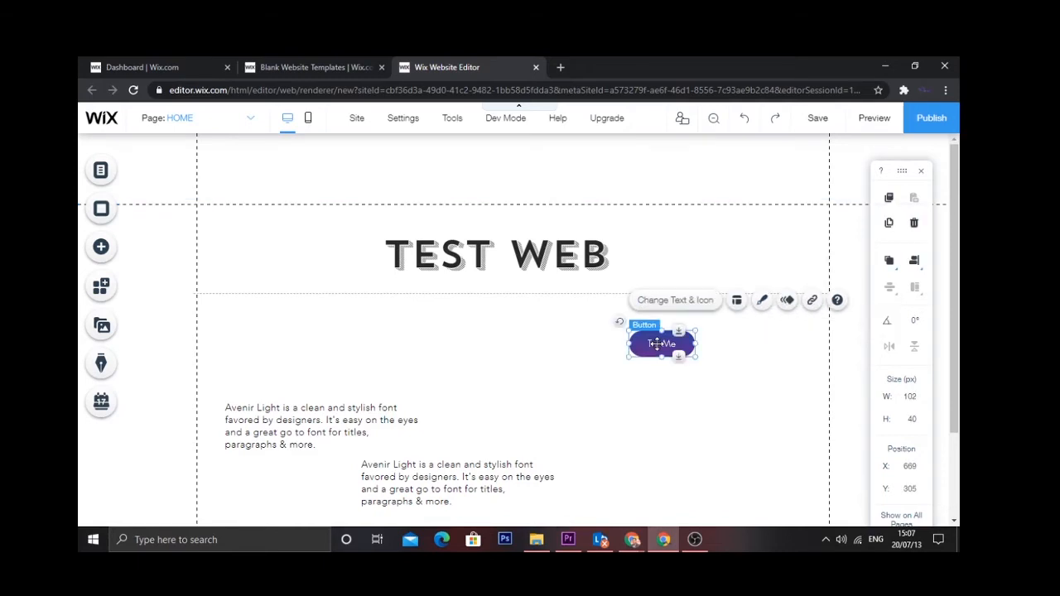
click(812, 301)
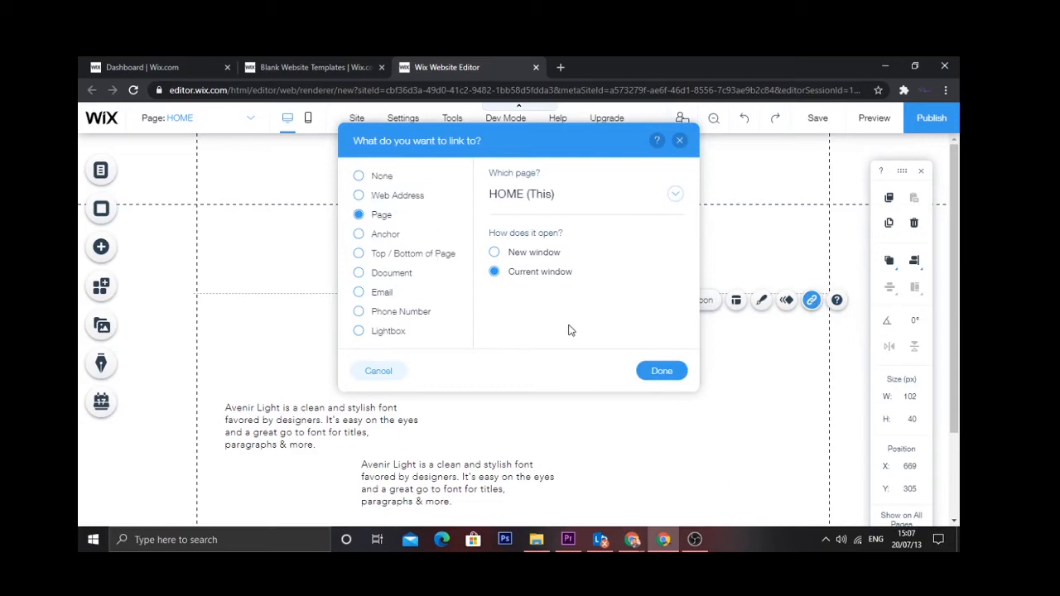
click(359, 293)
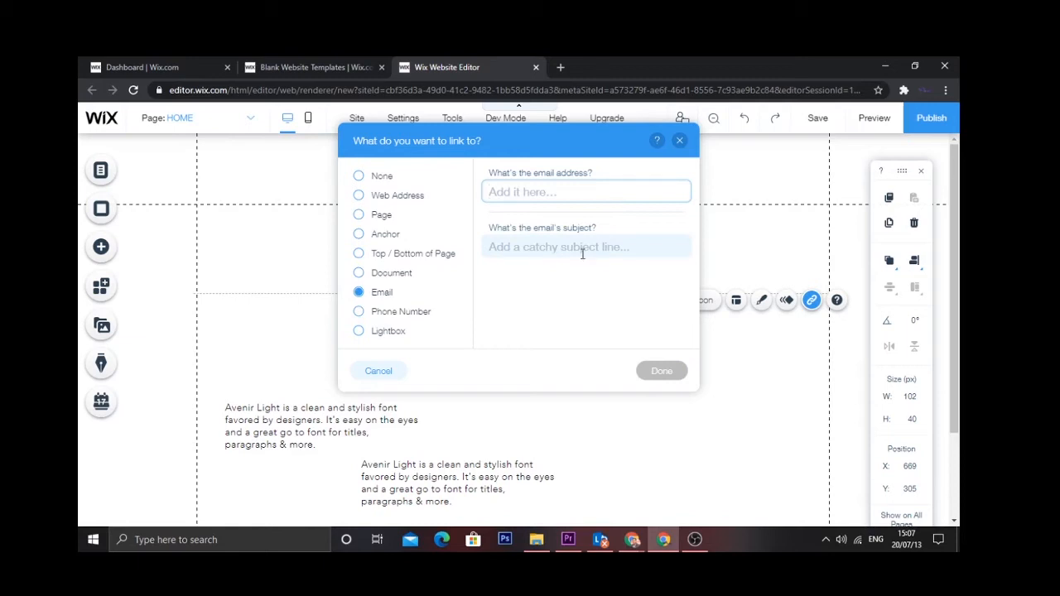
click(359, 311)
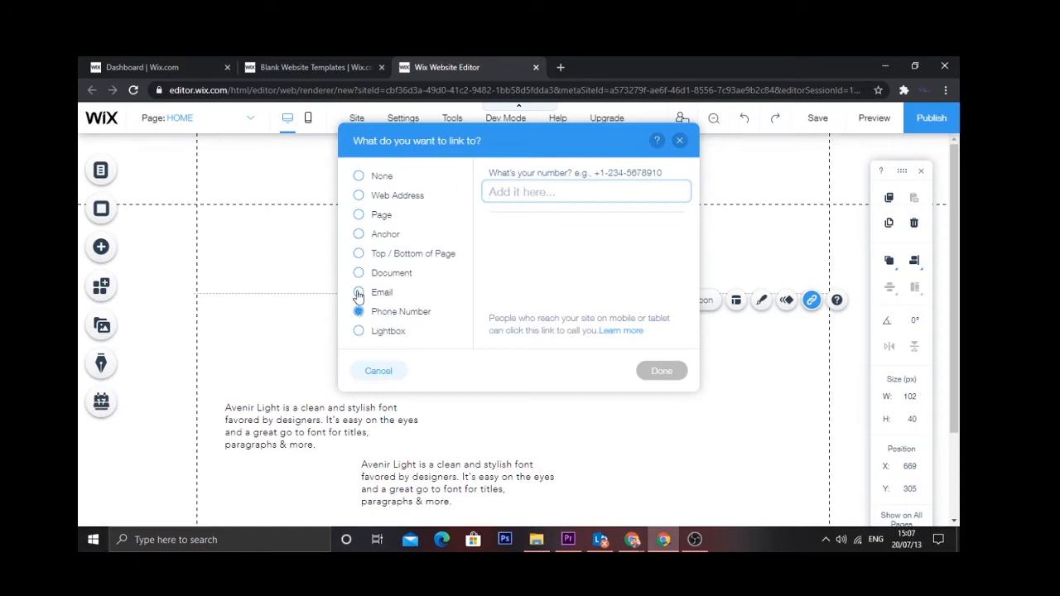
click(359, 200)
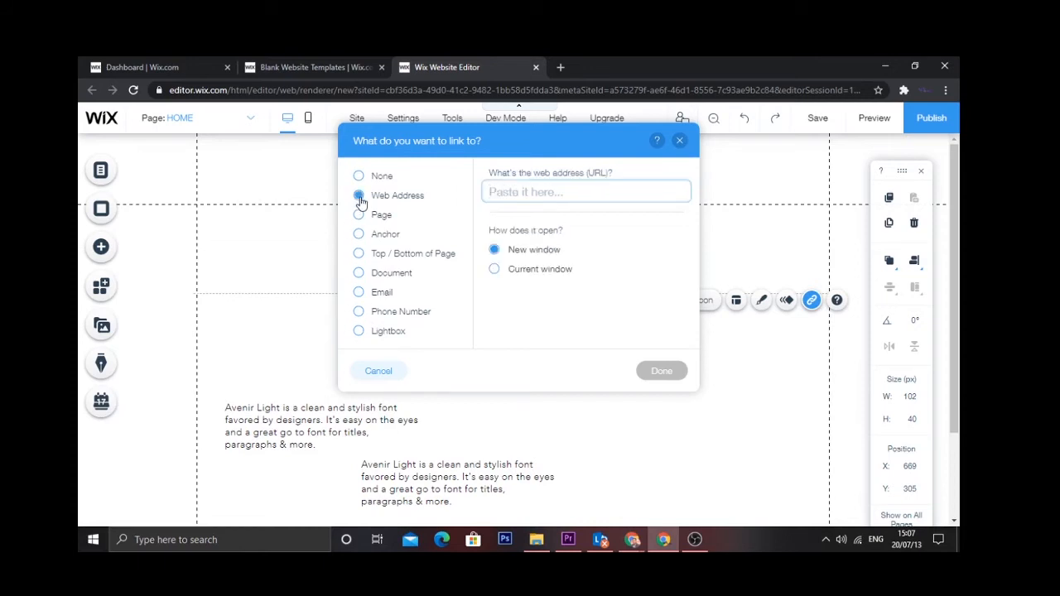
click(561, 68)
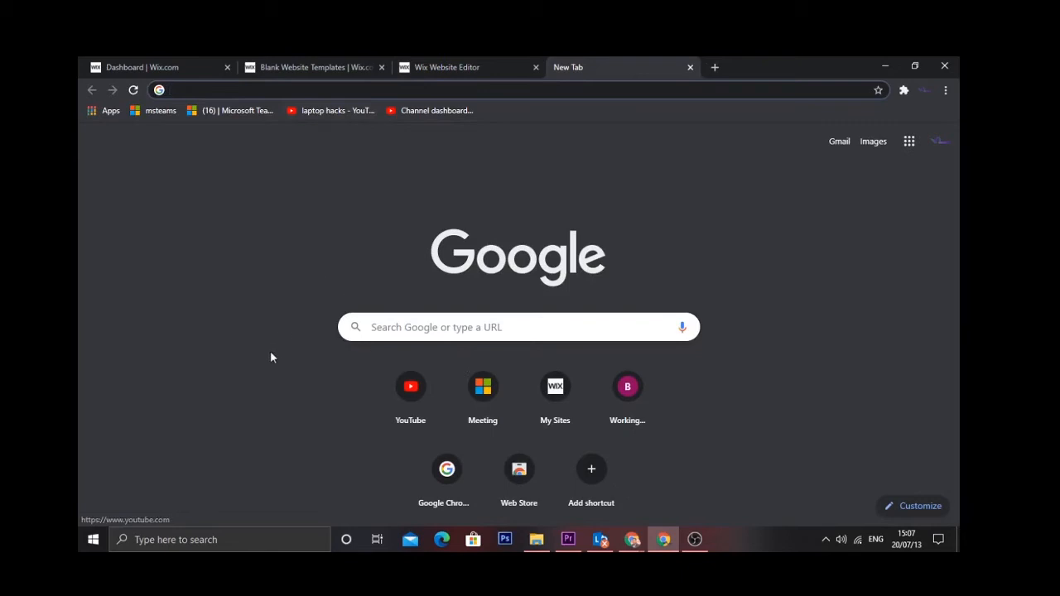
- Open the side mirror YouTube channel, copy its address, and return to the Wix editor tab
click(412, 383)
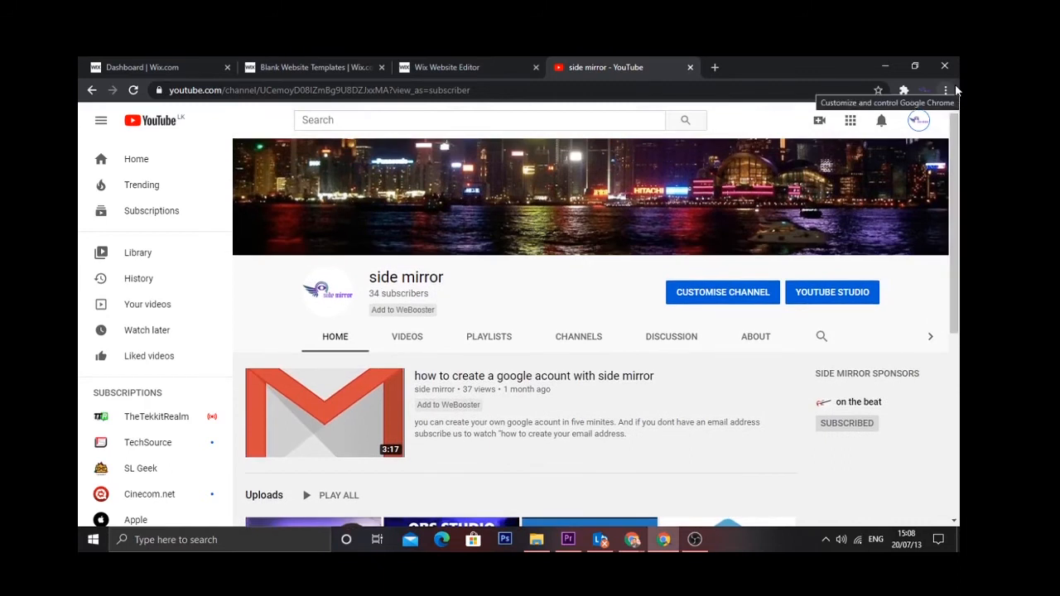
drag(479, 90, 165, 89)
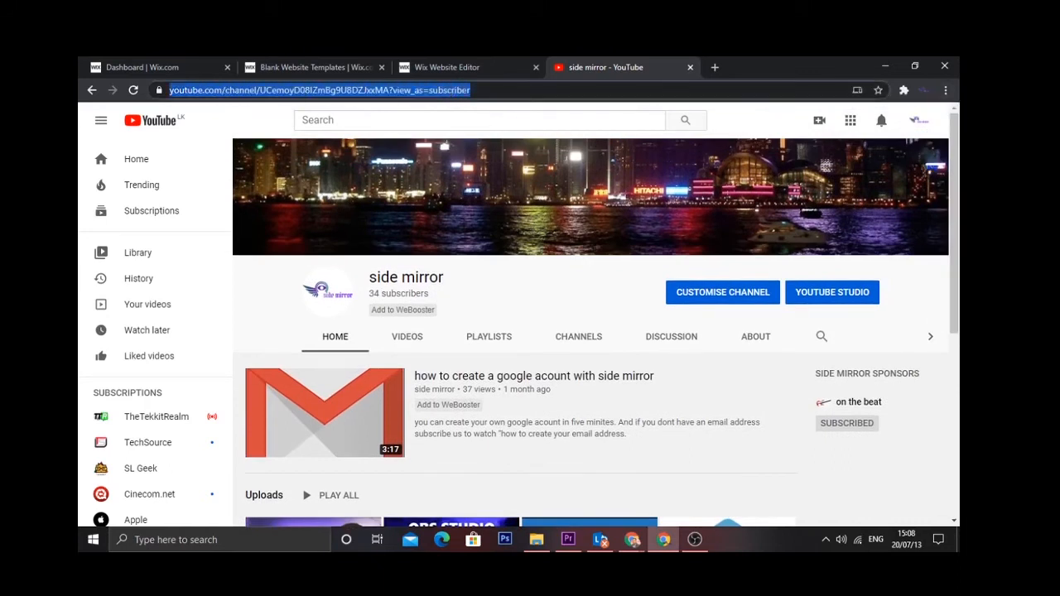
right_click(336, 93)
click(413, 176)
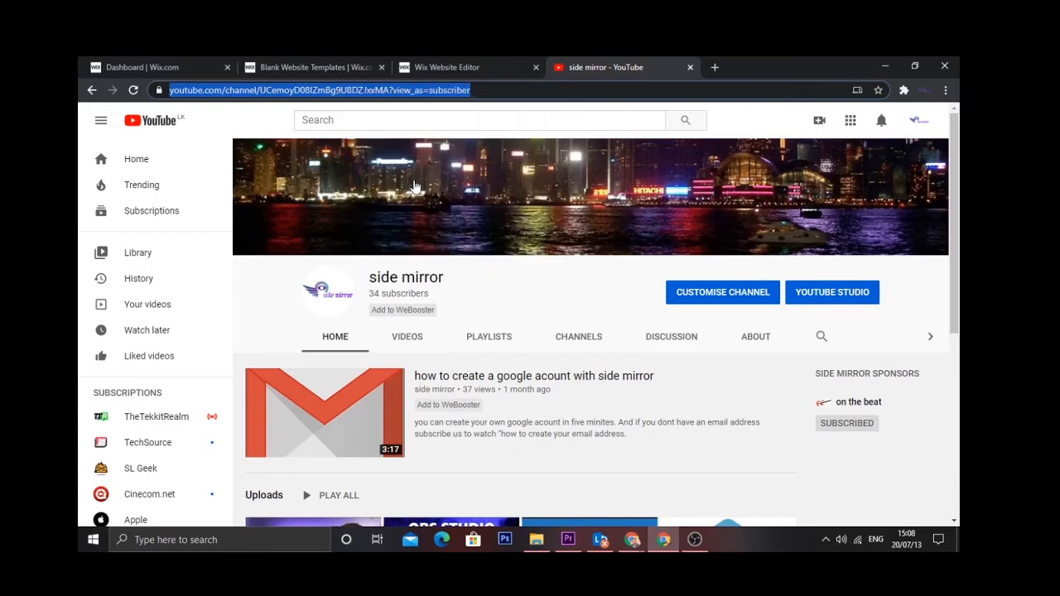
click(442, 66)
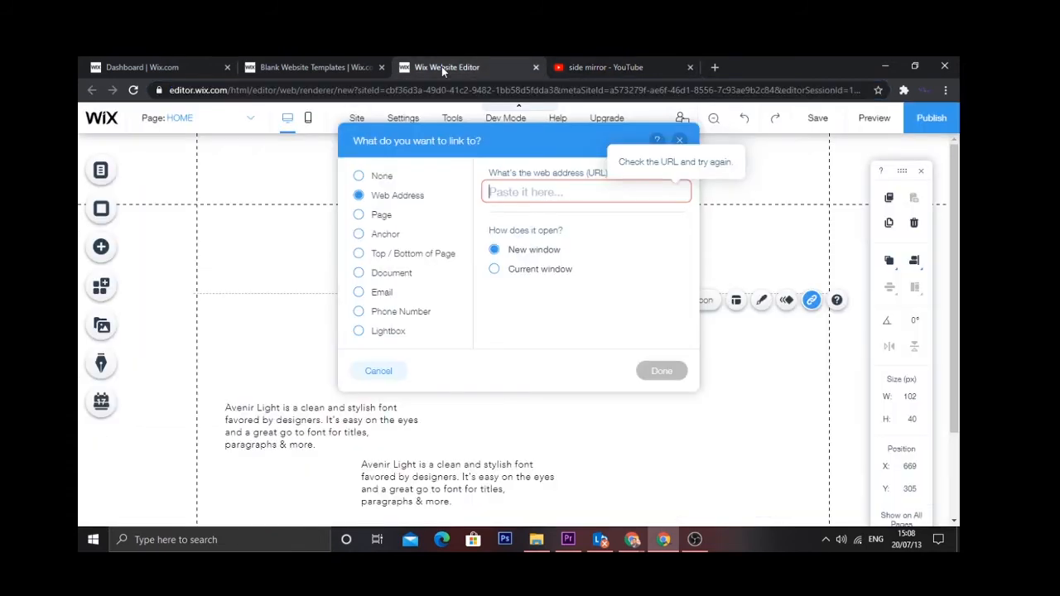
- Paste the YouTube channel address into the Try Me link's web address field and confirm
right_click(544, 192)
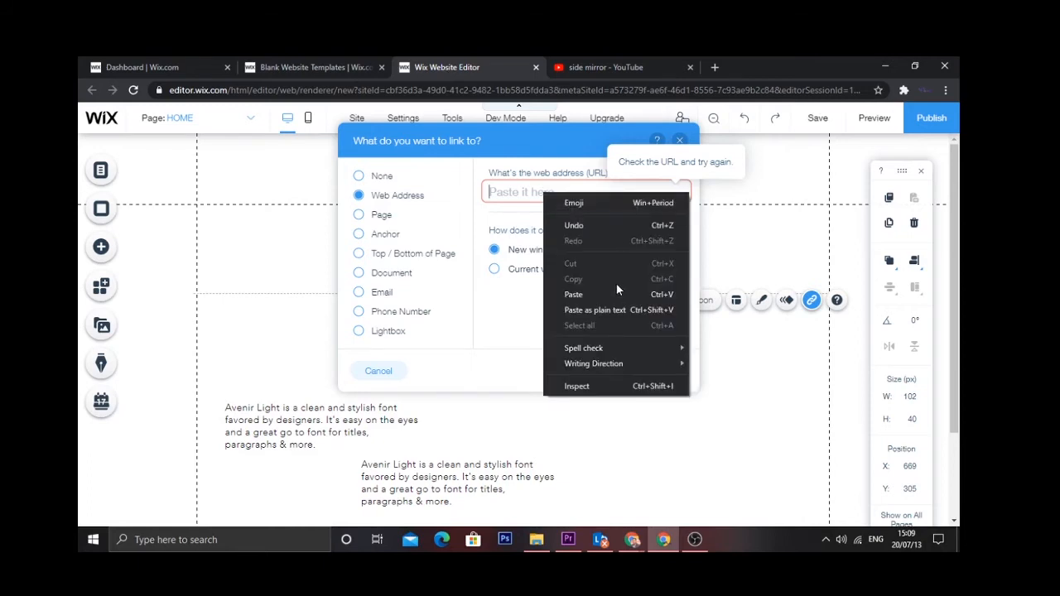
click(594, 303)
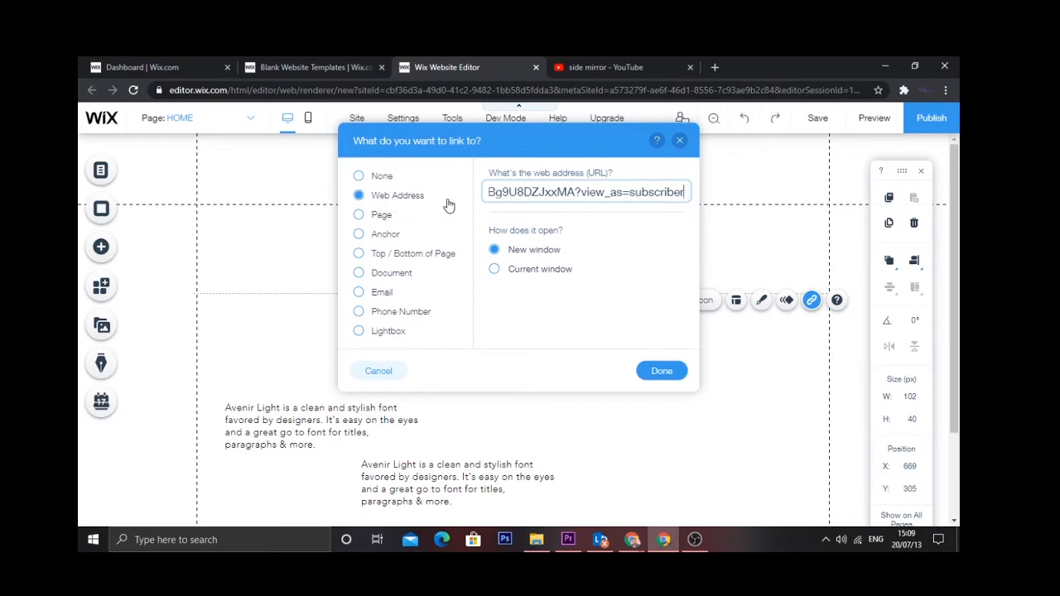
click(664, 370)
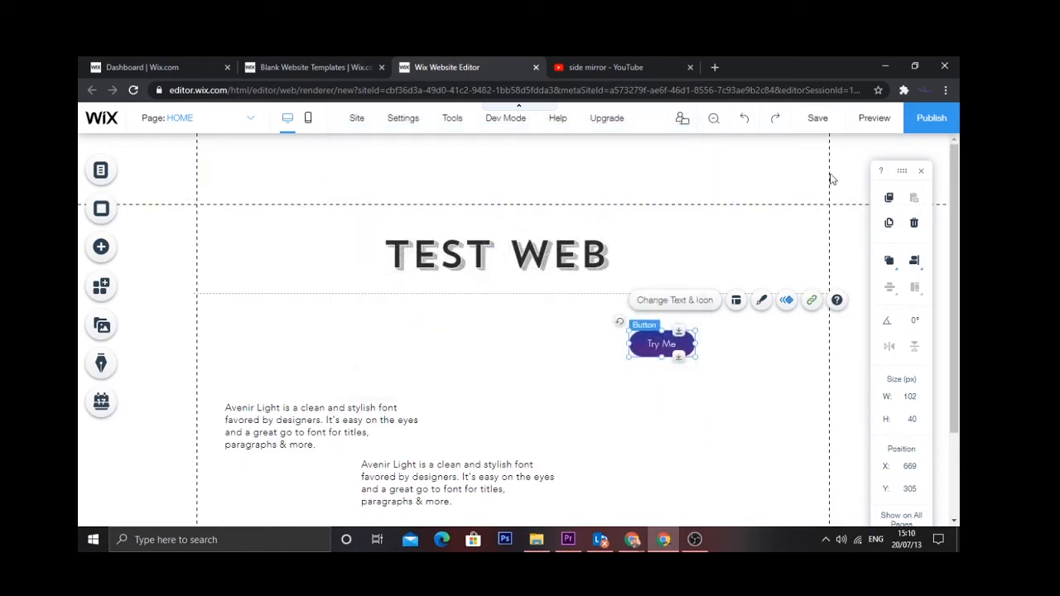
- Preview the site, check that Try Me opens the YouTube channel, then close it and resume editing
click(884, 120)
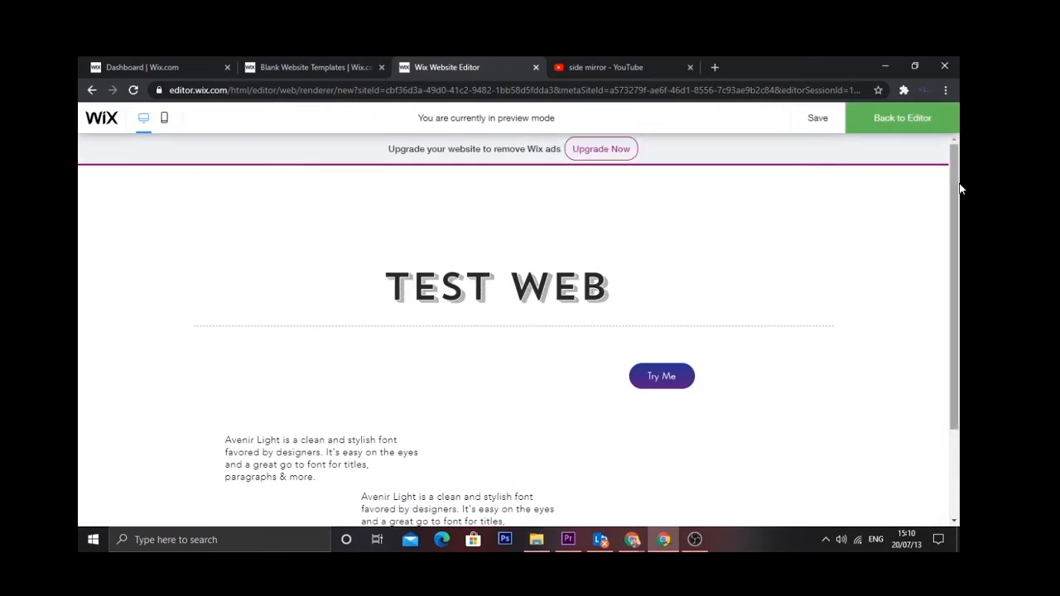
drag(953, 185, 952, 217)
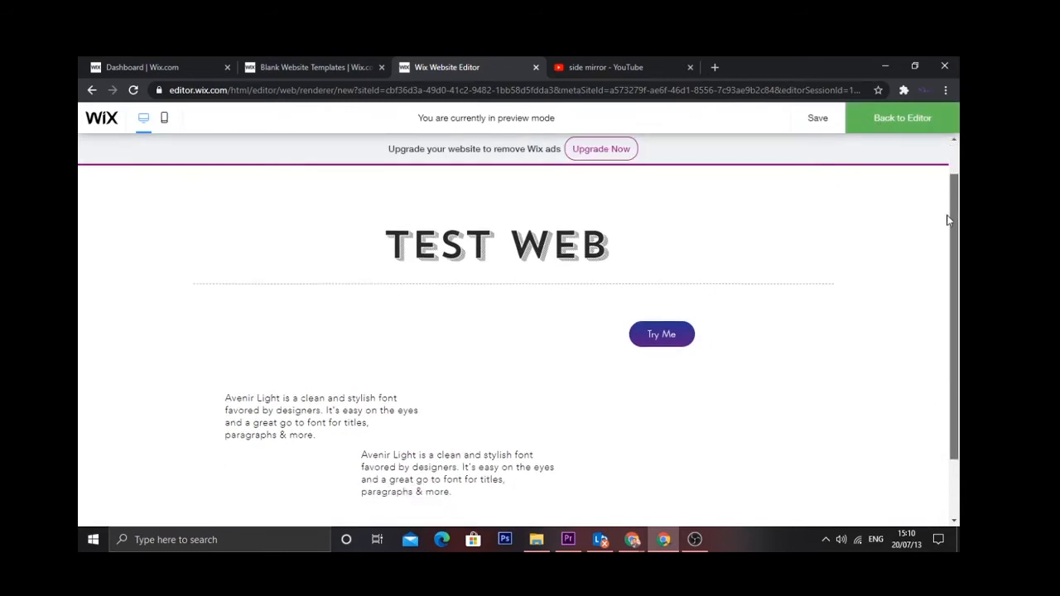
click(650, 330)
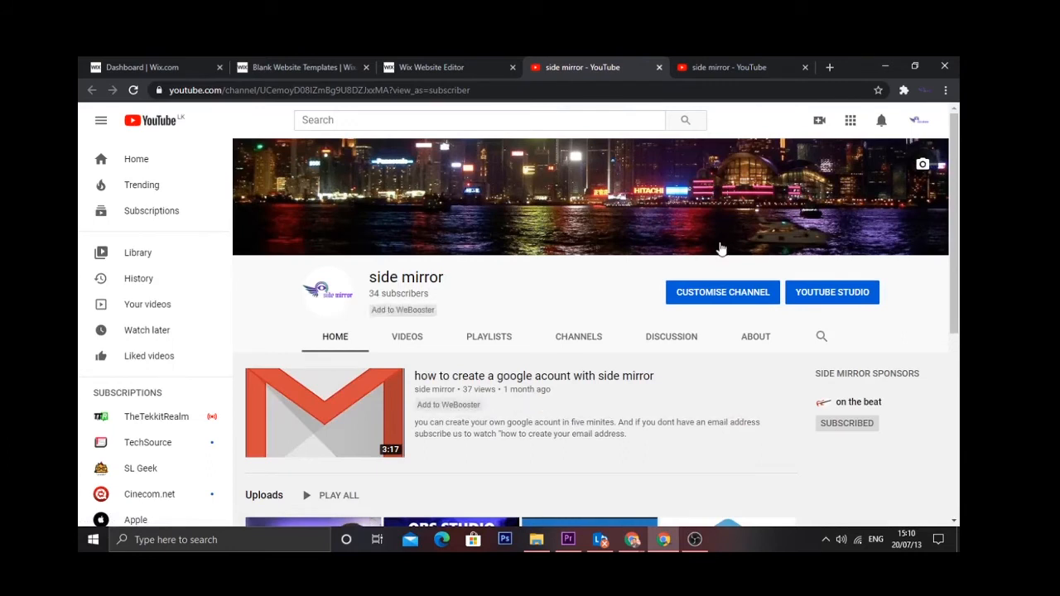
drag(954, 151, 952, 101)
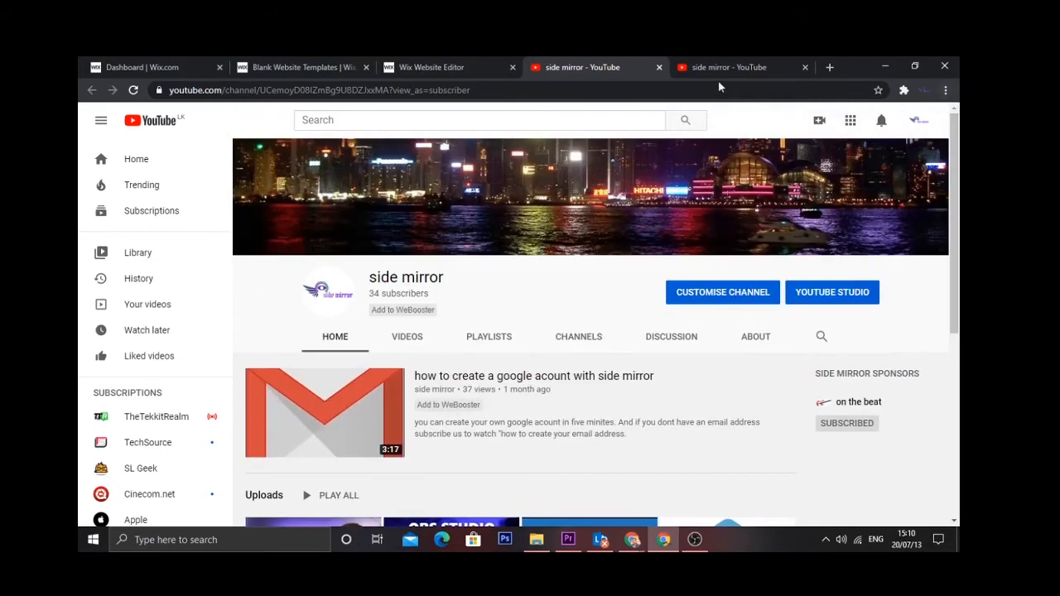
click(658, 68)
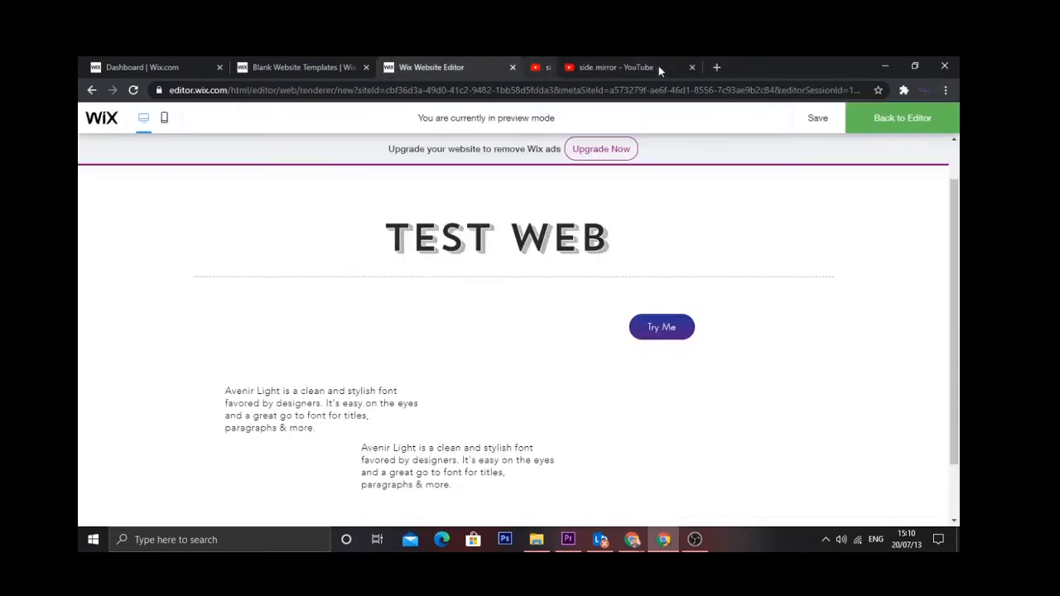
click(888, 120)
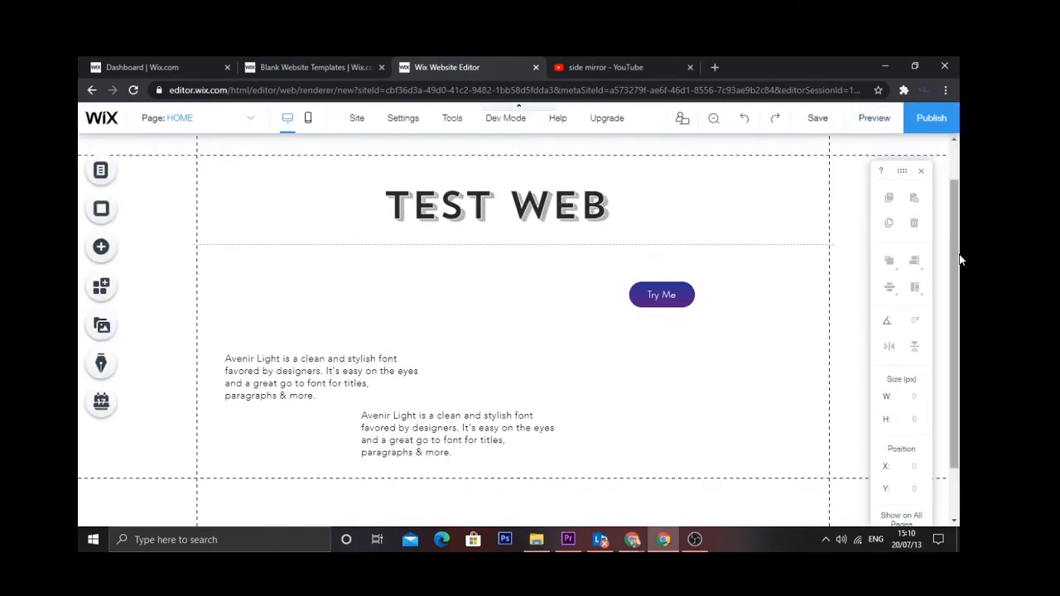
- Browse the Add elements categories, then switch to the Dashboard | Wix.com tab
click(101, 248)
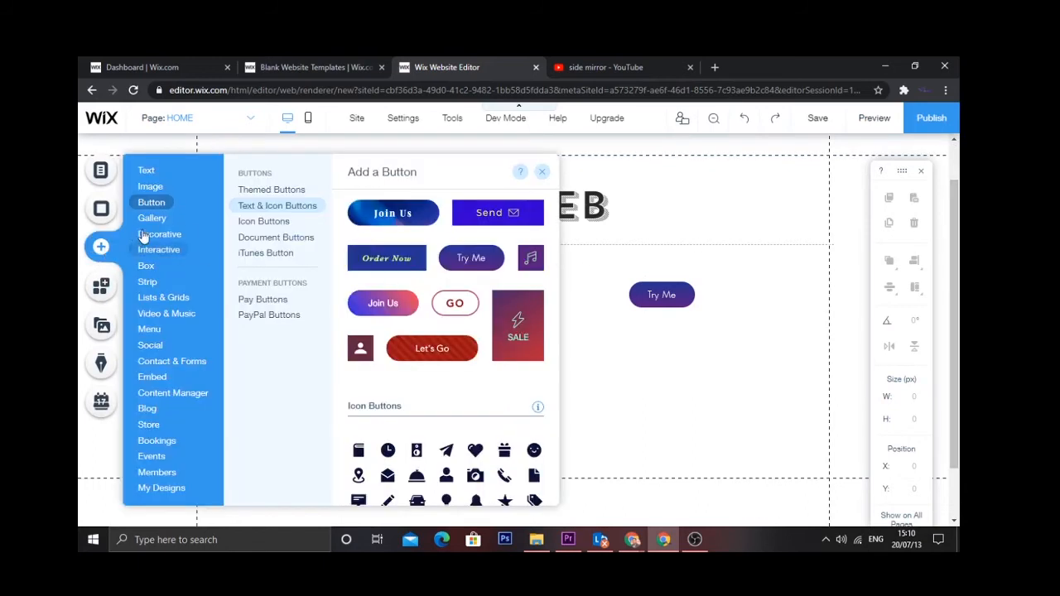
mouse_move(153, 267)
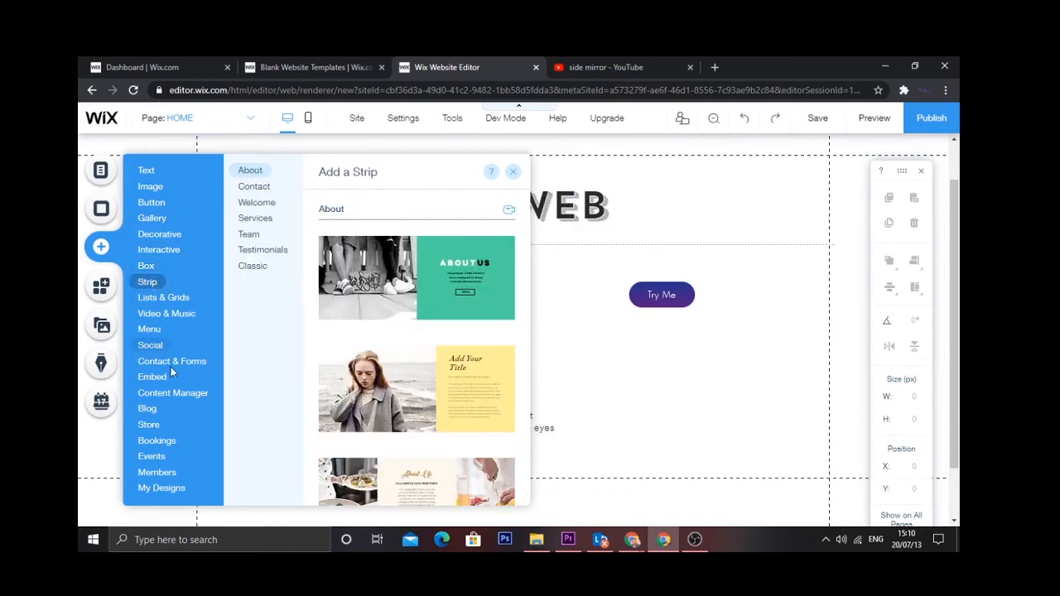
mouse_move(170, 376)
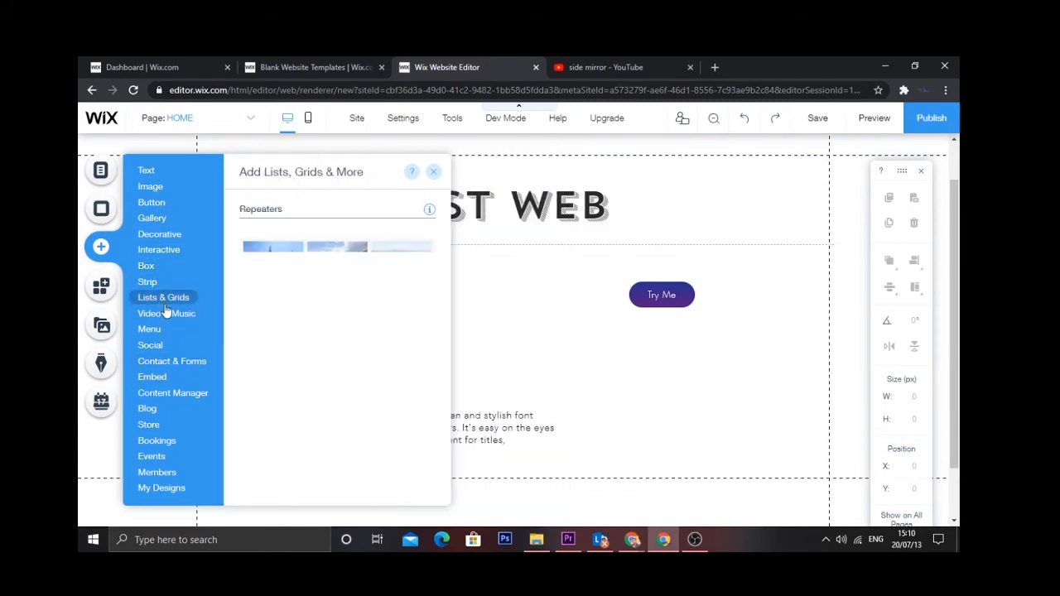
click(174, 58)
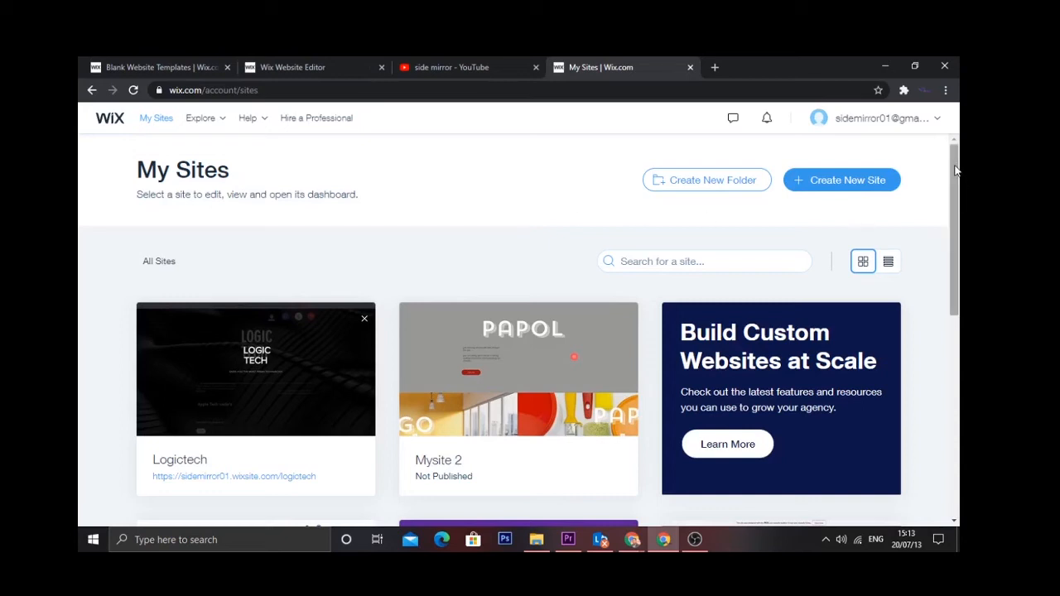
scroll(955, 178, down, 3)
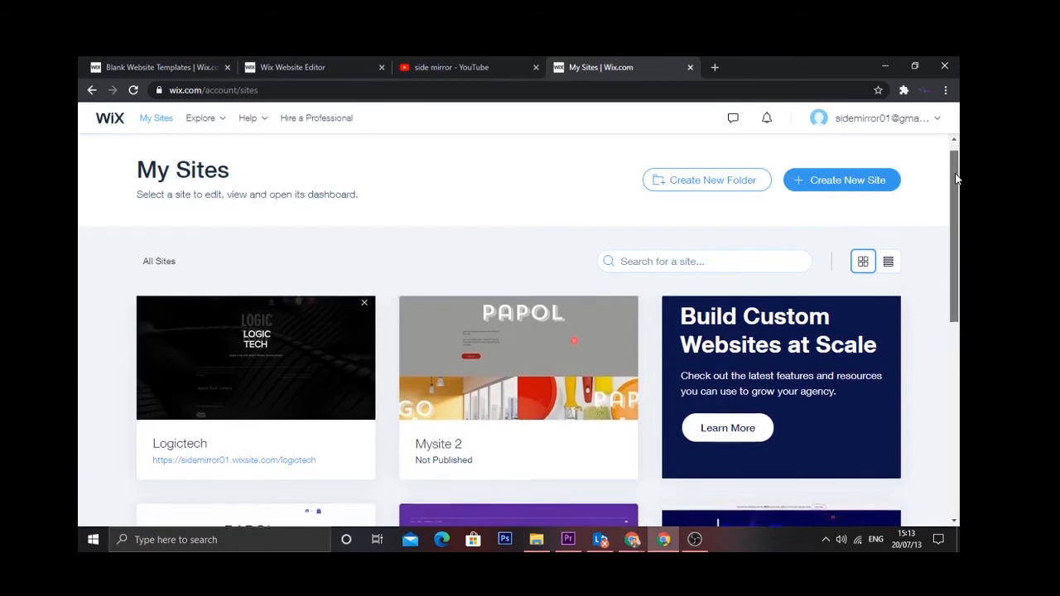
drag(957, 192, 899, 298)
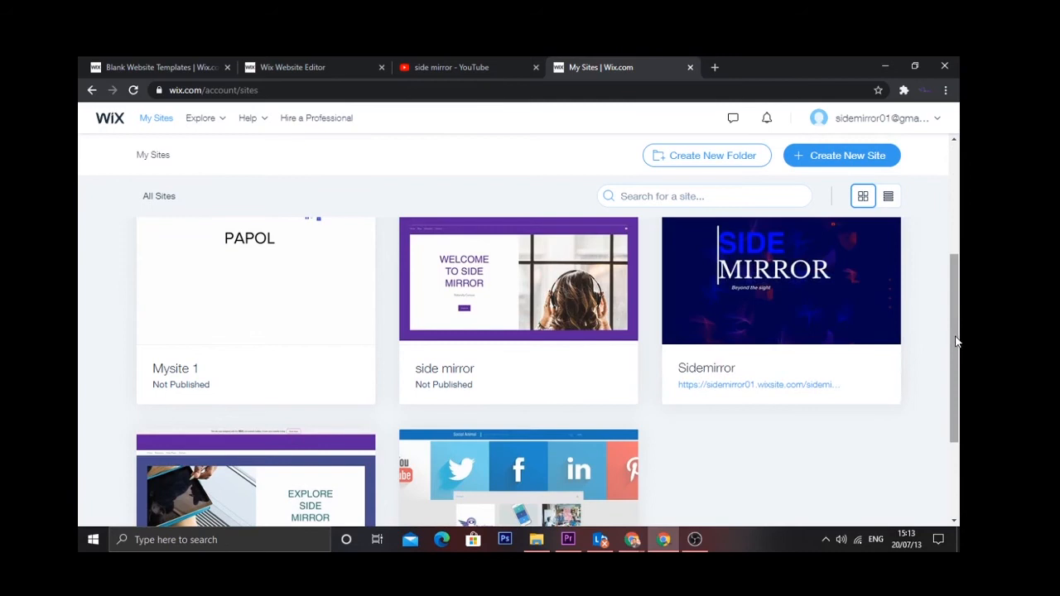
mouse_move(577, 395)
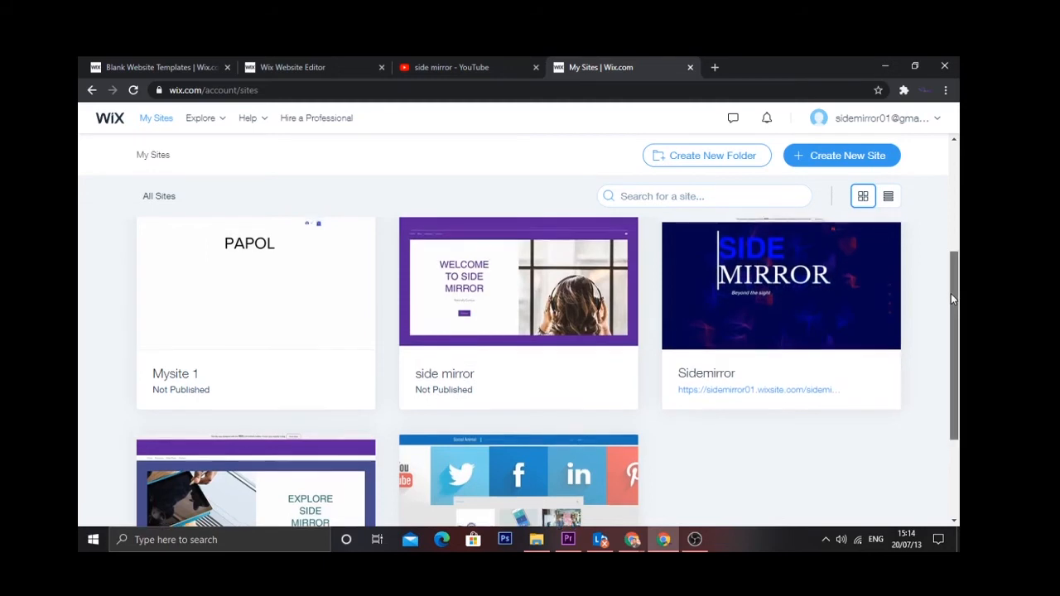
scroll(951, 293, up, 1)
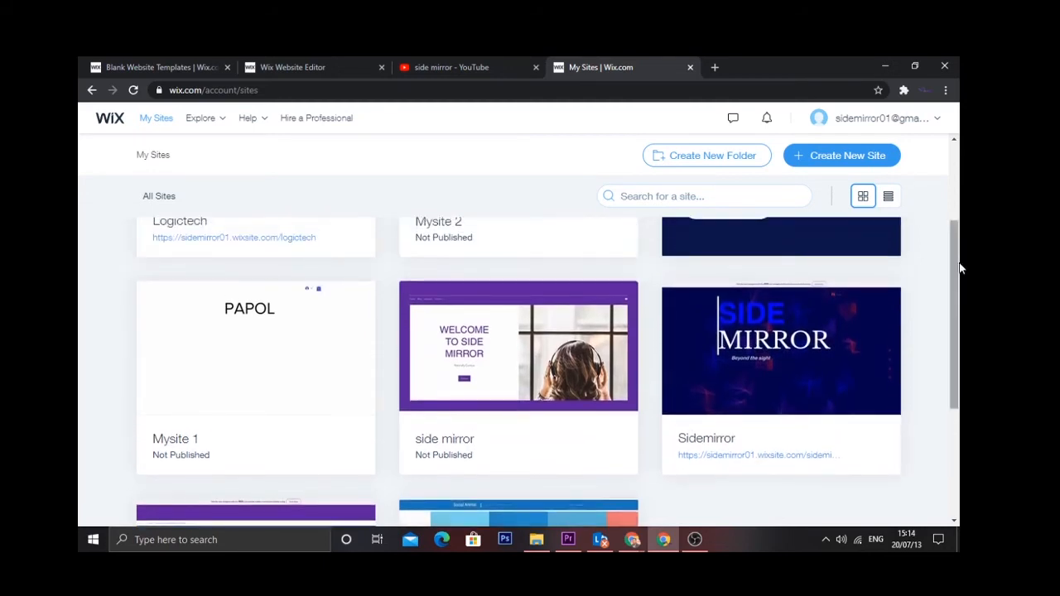
drag(957, 265, 941, 165)
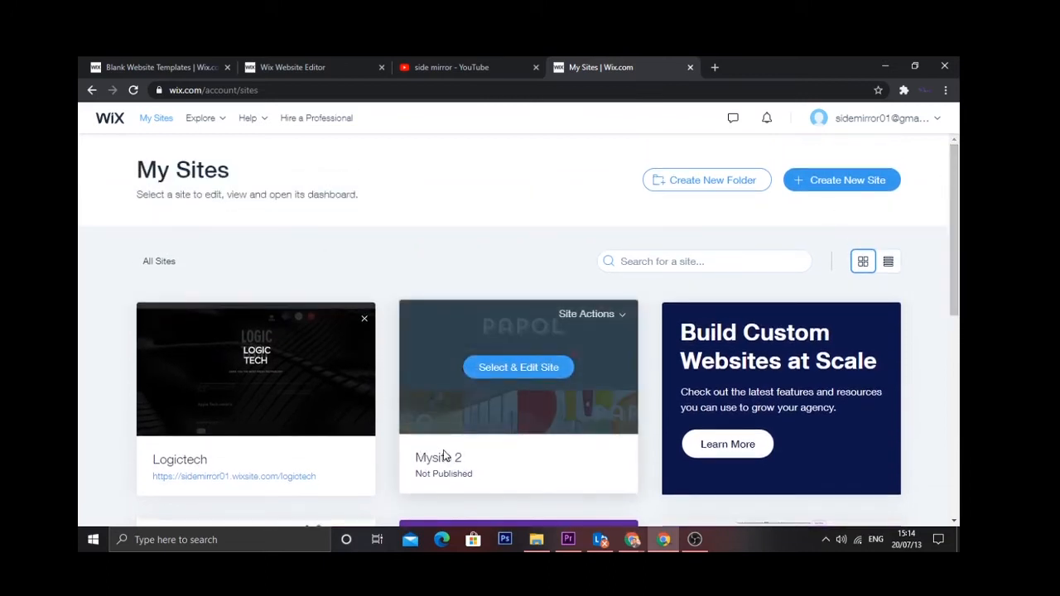
- Use Select & Edit Site on the Mysite 2 card to open its dashboard
click(530, 369)
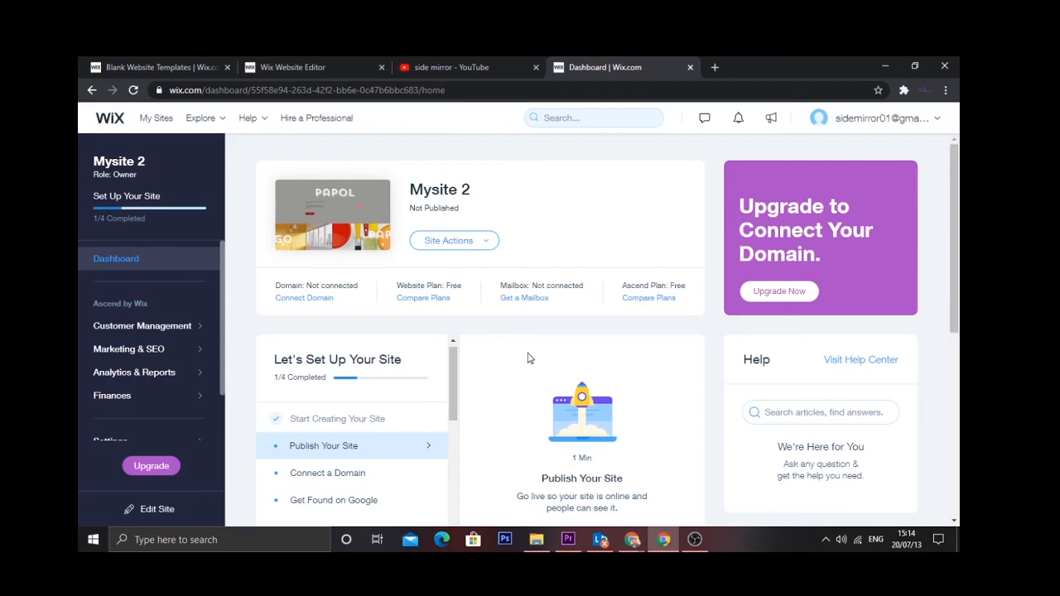
drag(958, 229, 960, 289)
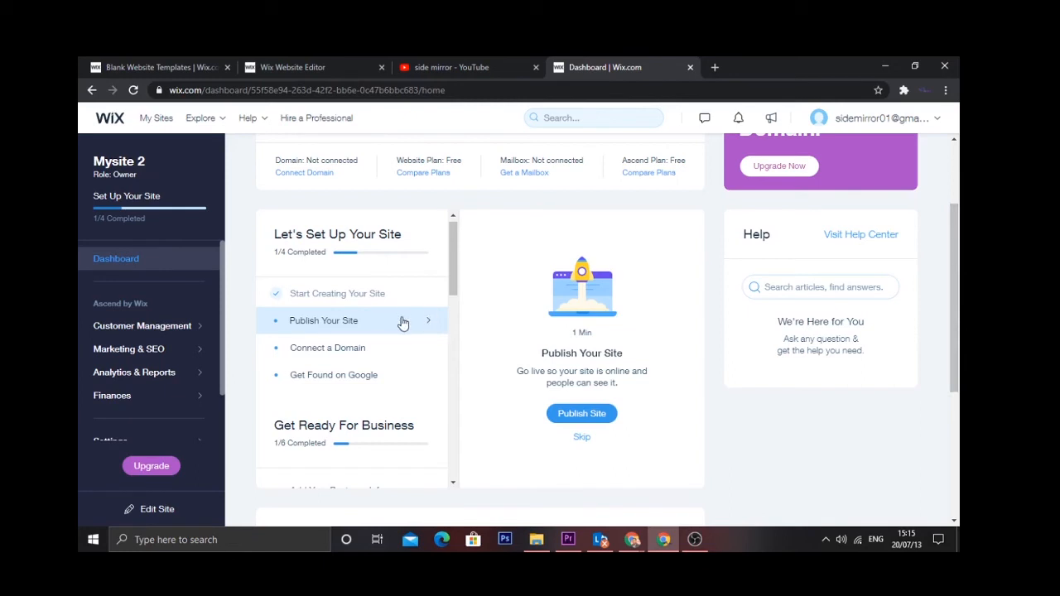
- Publish Mysite 2, saving it in the editor so it goes live at /testweb
click(590, 413)
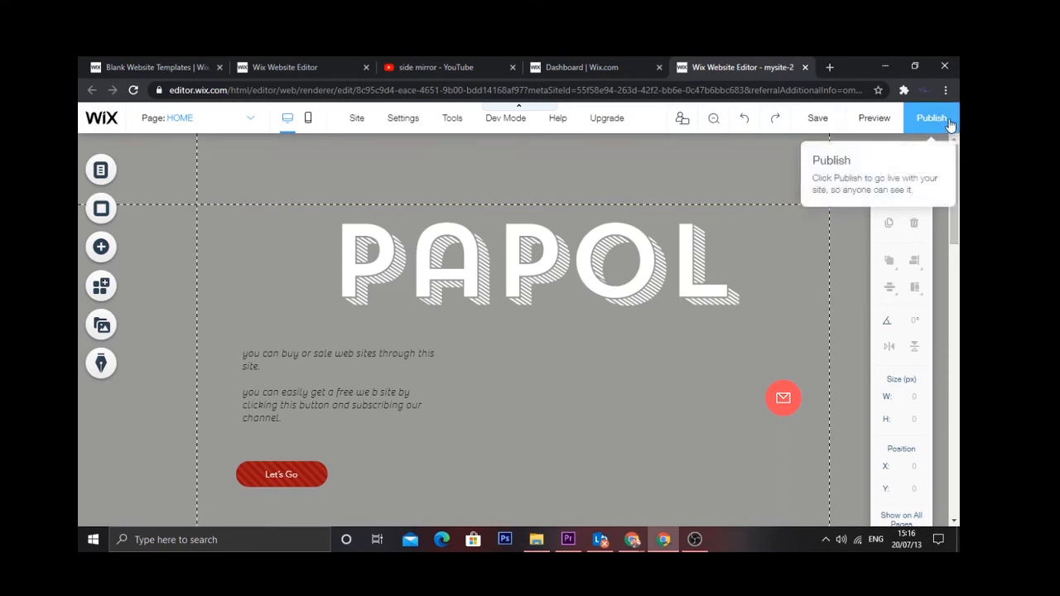
click(816, 118)
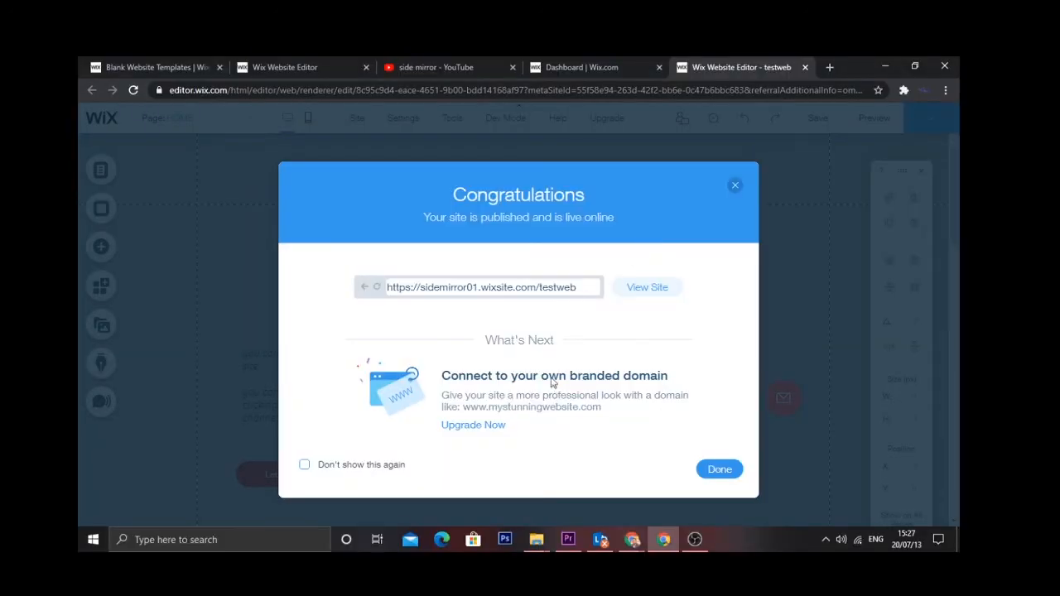
- Copy the published wixsite.com address, close the confirmation, and open a new browser tab
drag(578, 289, 383, 292)
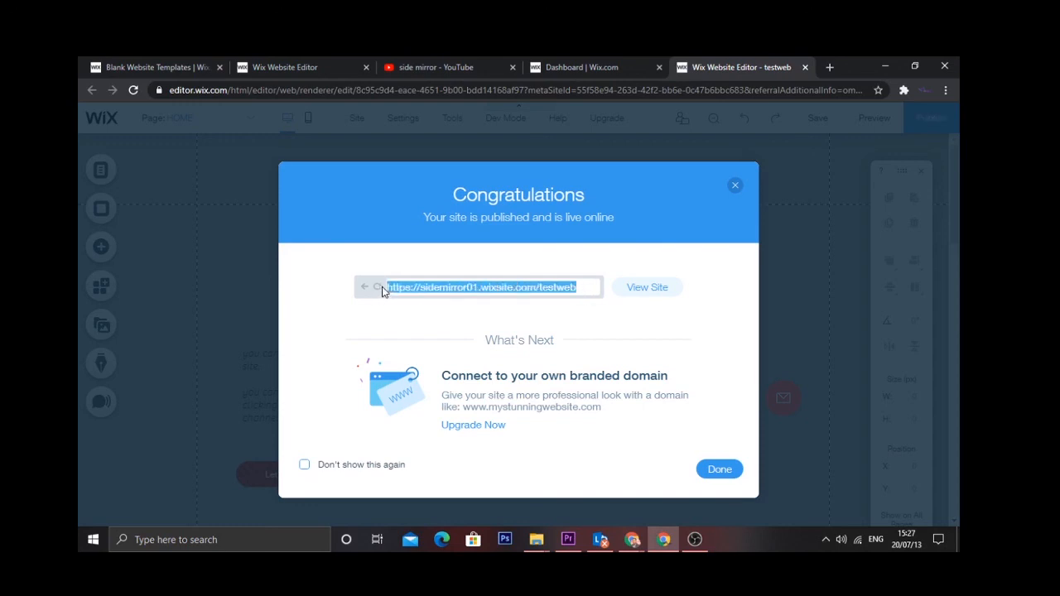
right_click(445, 294)
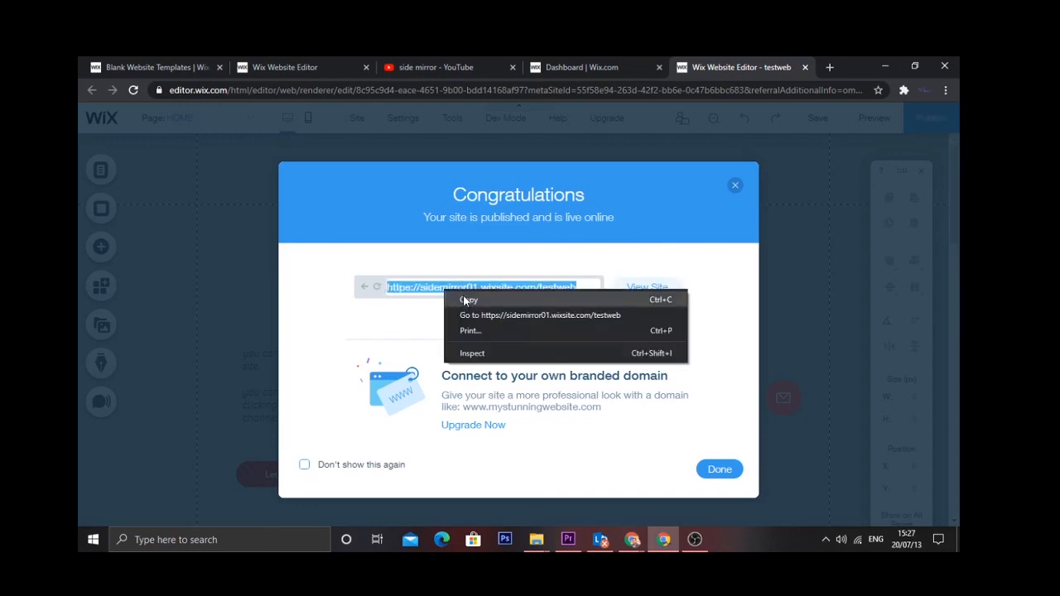
click(466, 302)
click(728, 471)
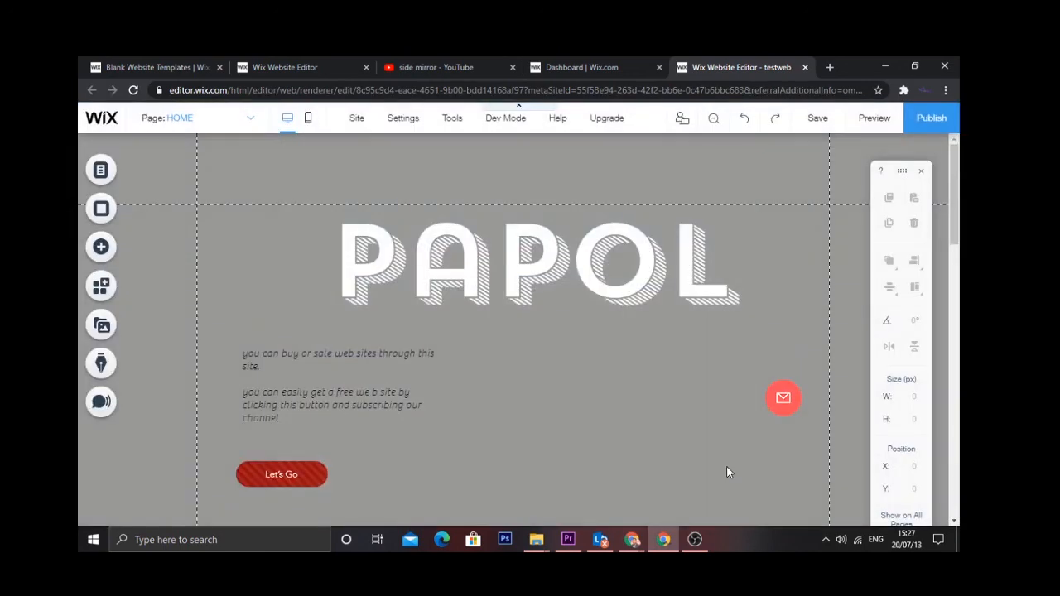
click(829, 67)
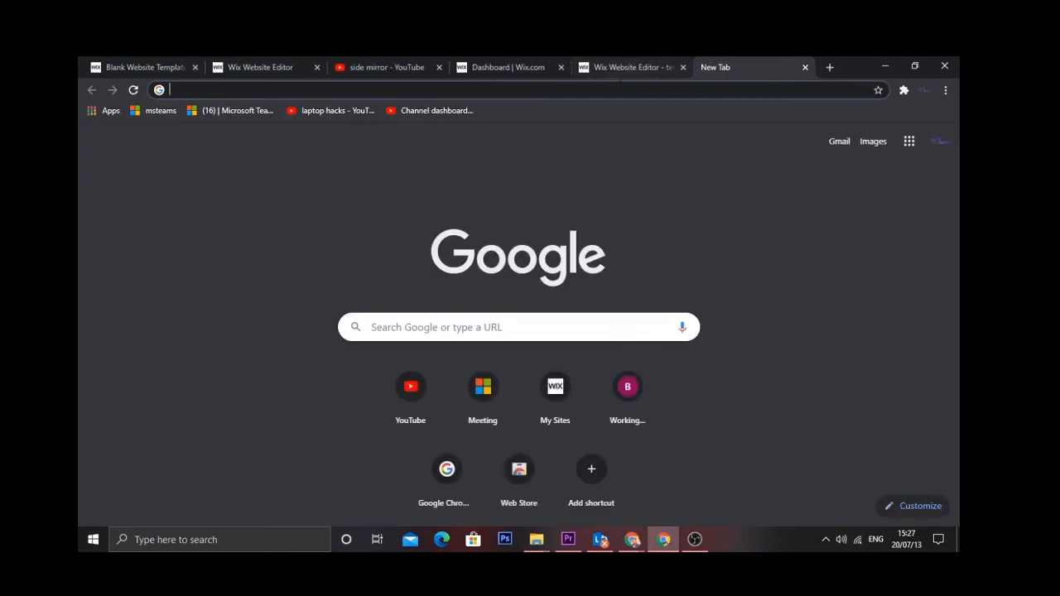
- Load the copied wixsite.com address ending in /testweb in the new tab
right_click(602, 92)
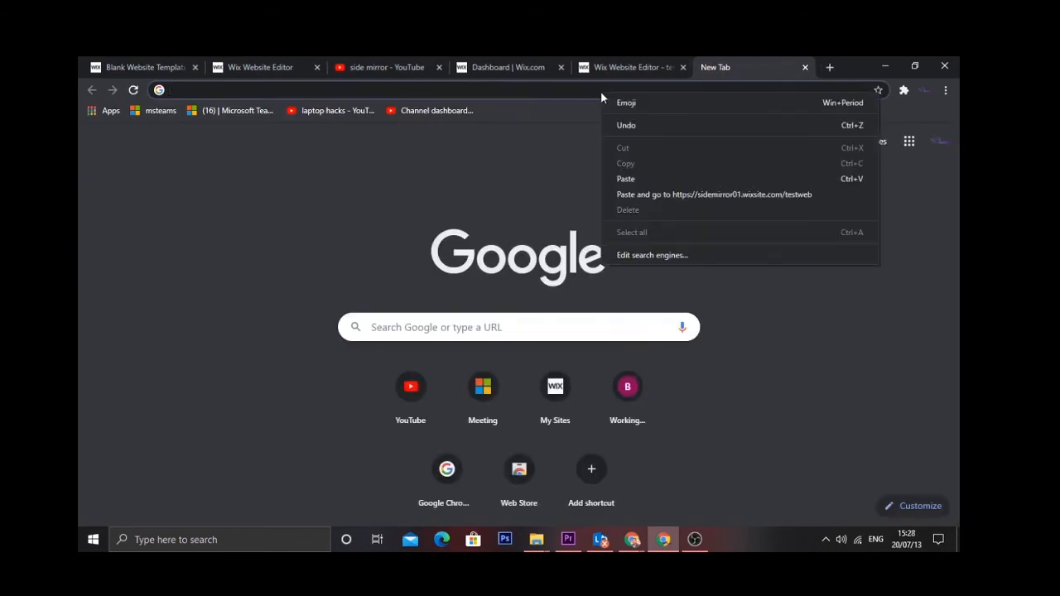
click(637, 179)
key(Return)
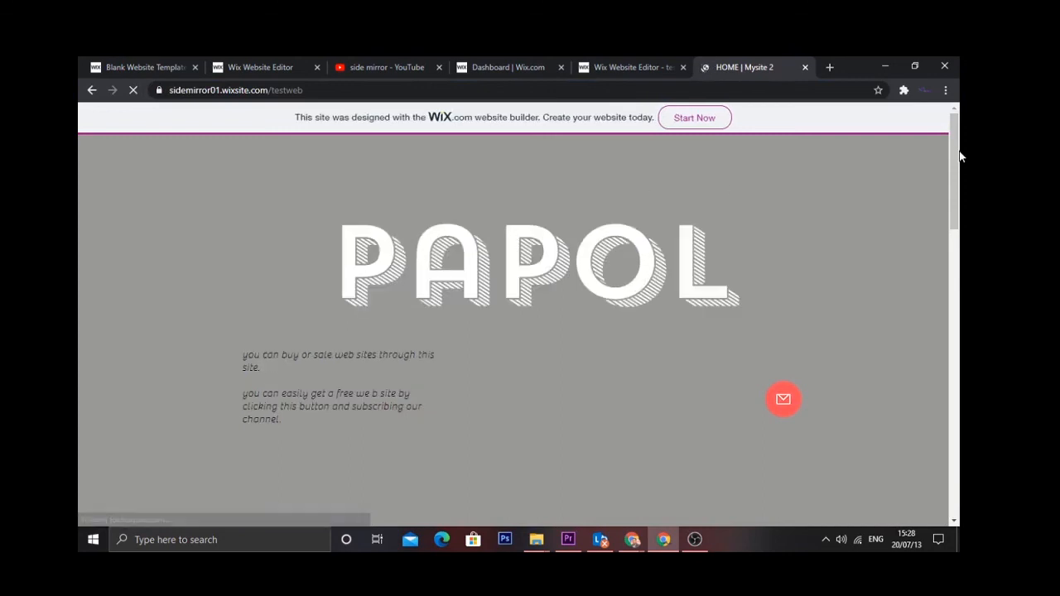
- Scroll through the live PAPOL home page and try the contact form's First Name field
scroll(958, 158, down, 5)
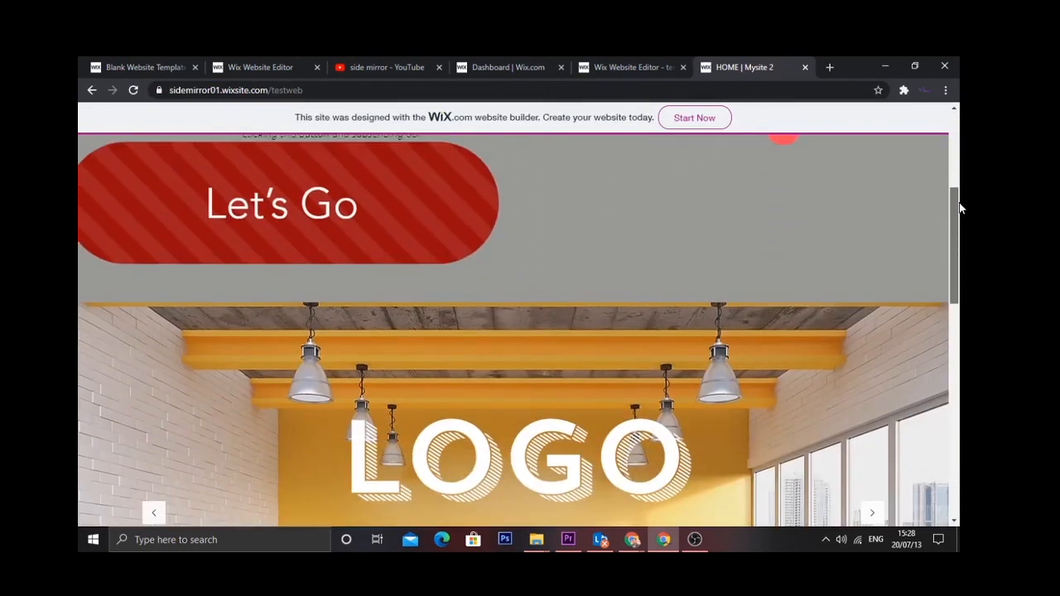
drag(960, 207, 956, 414)
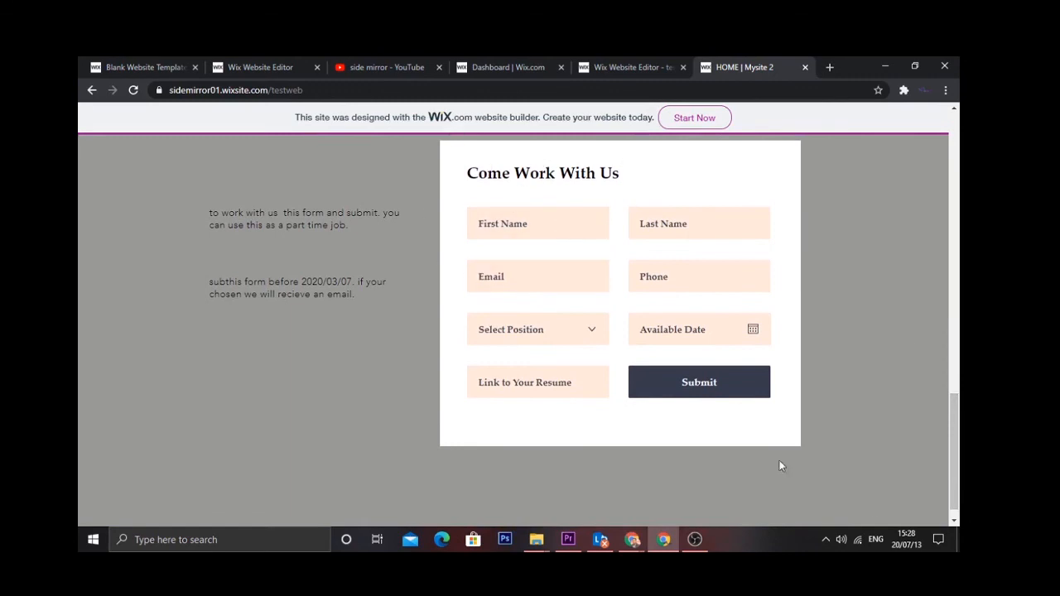
click(569, 217)
drag(959, 418, 947, 162)
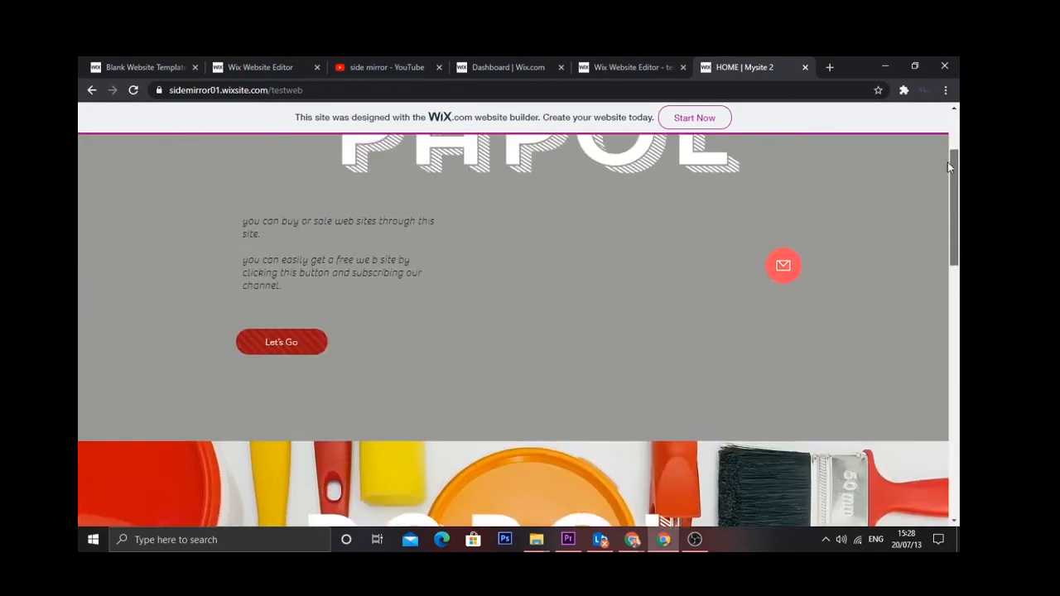